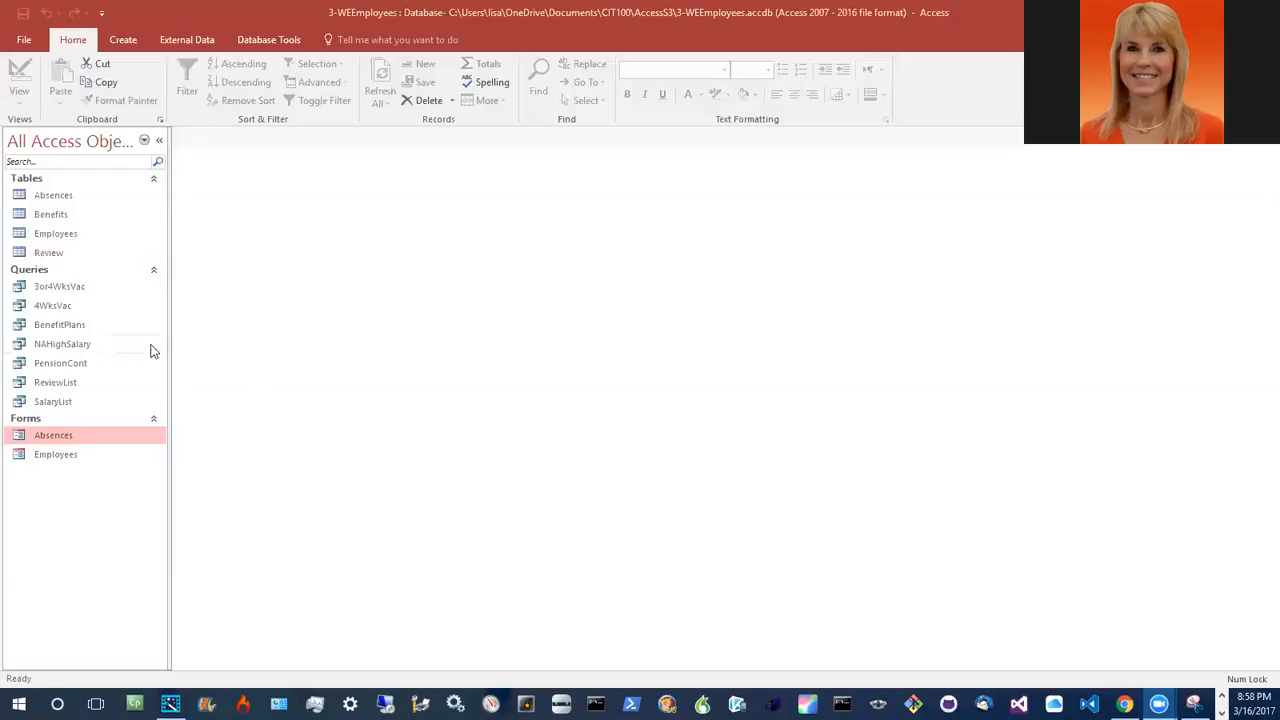
Step: Create a report from the NAHighSalary query and keep it in Layout view
left_click(74, 343)
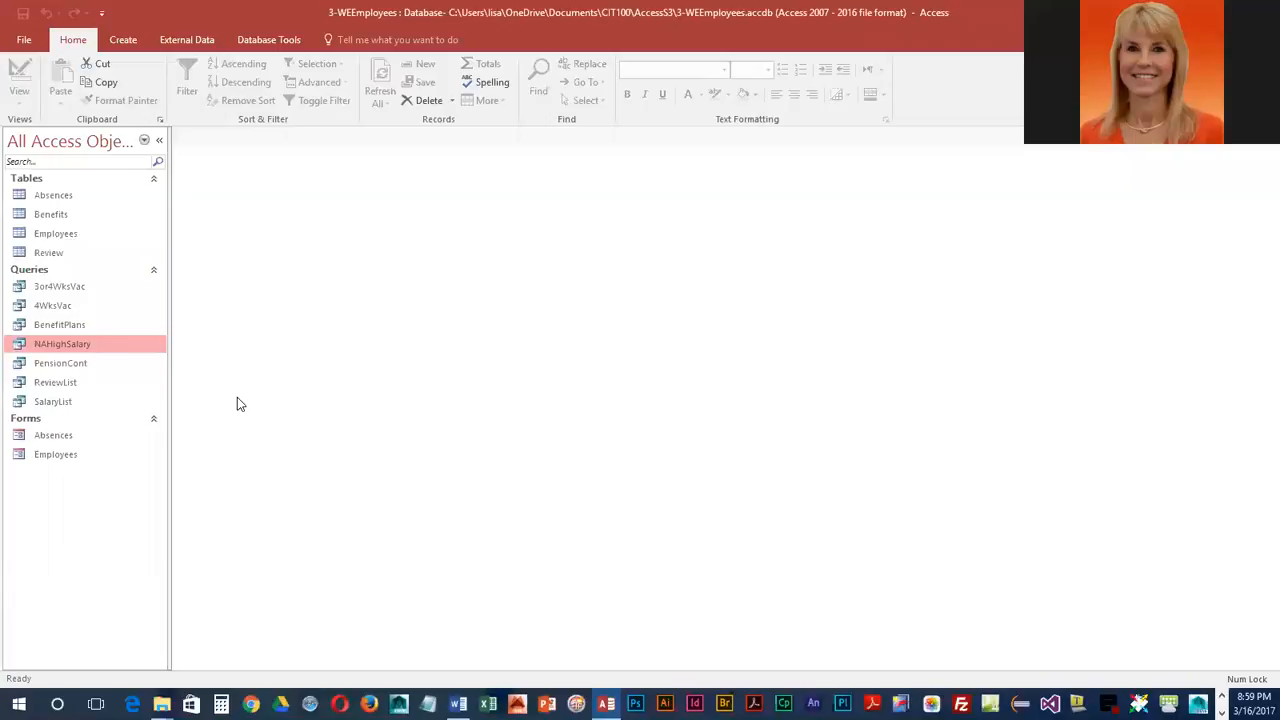
left_click(137, 43)
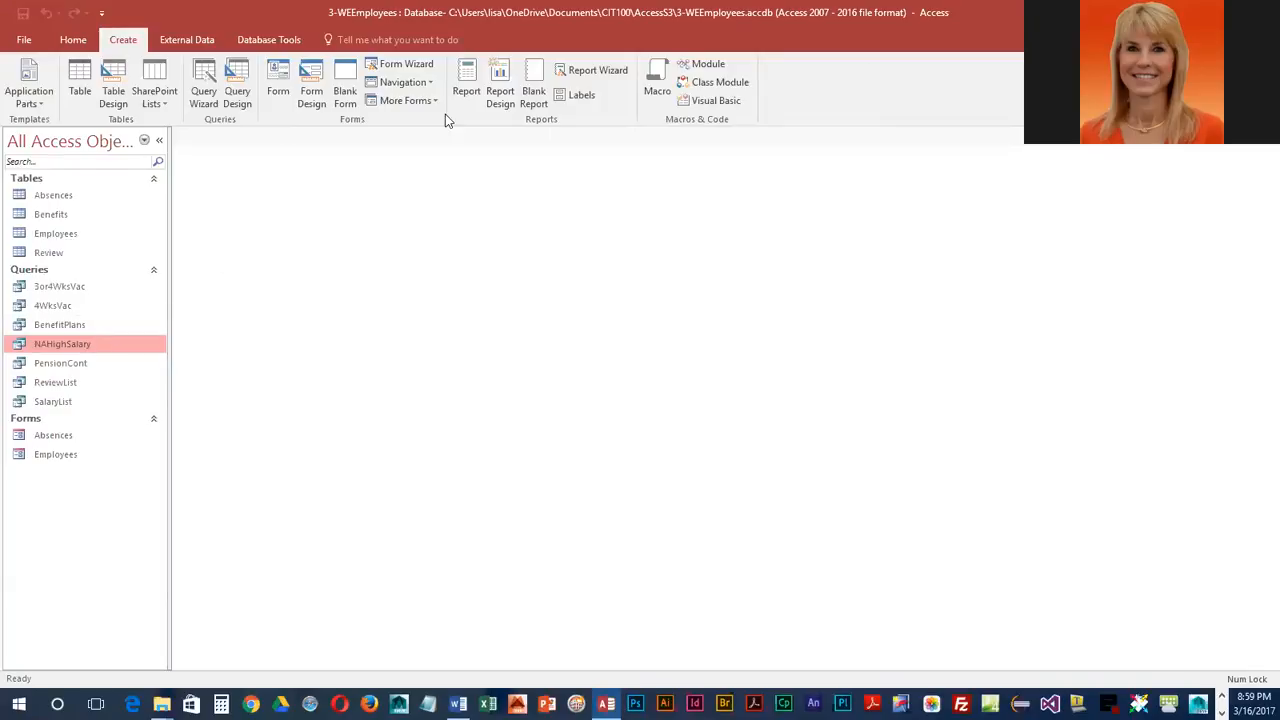
left_click(467, 90)
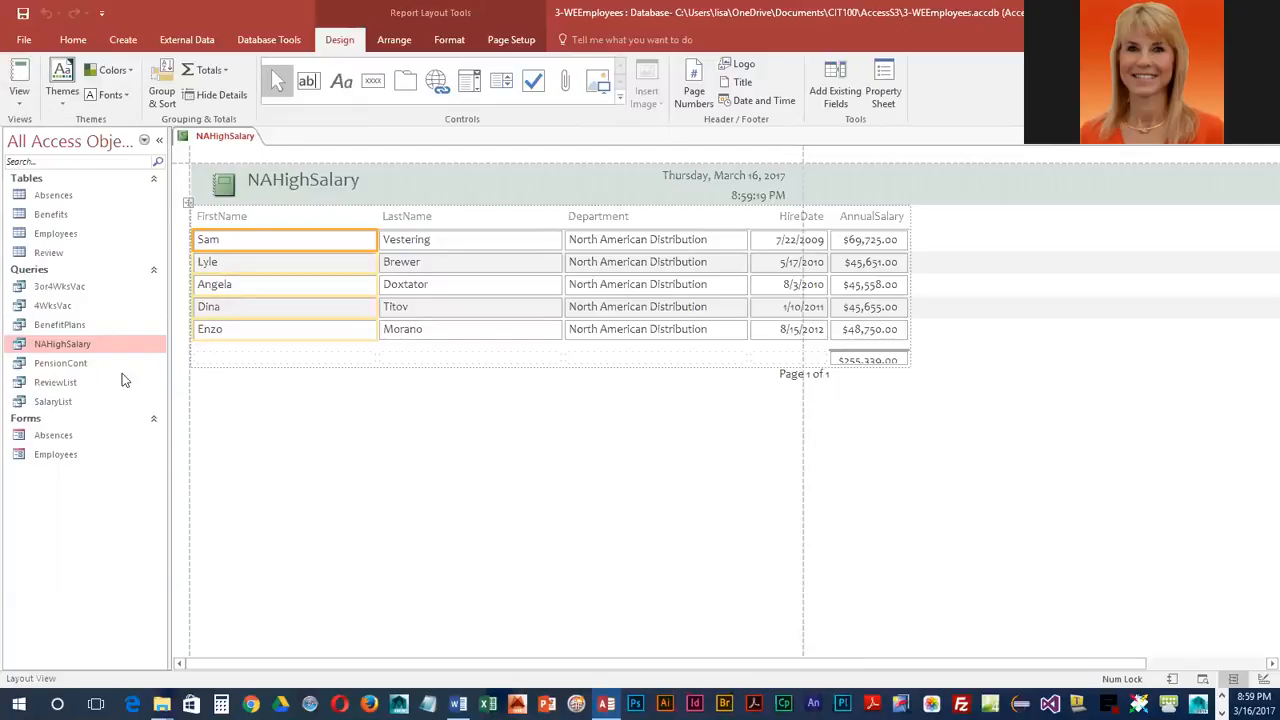
left_click(23, 106)
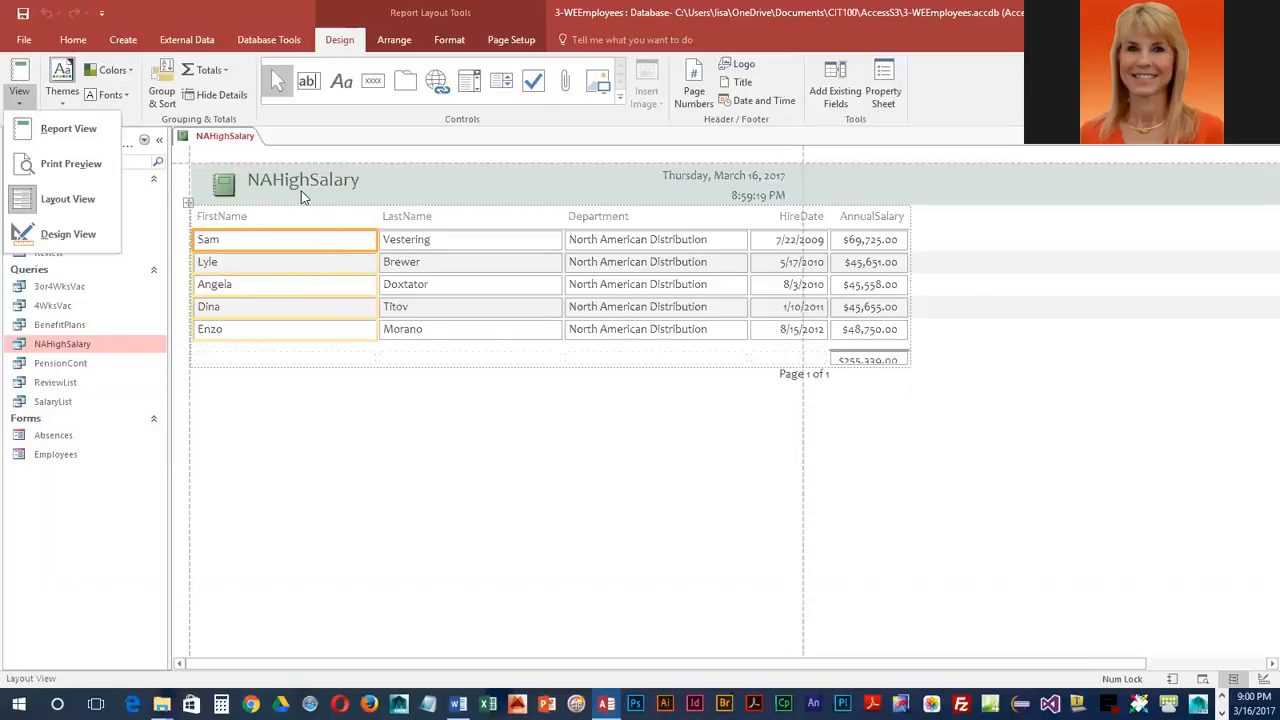
left_click(77, 199)
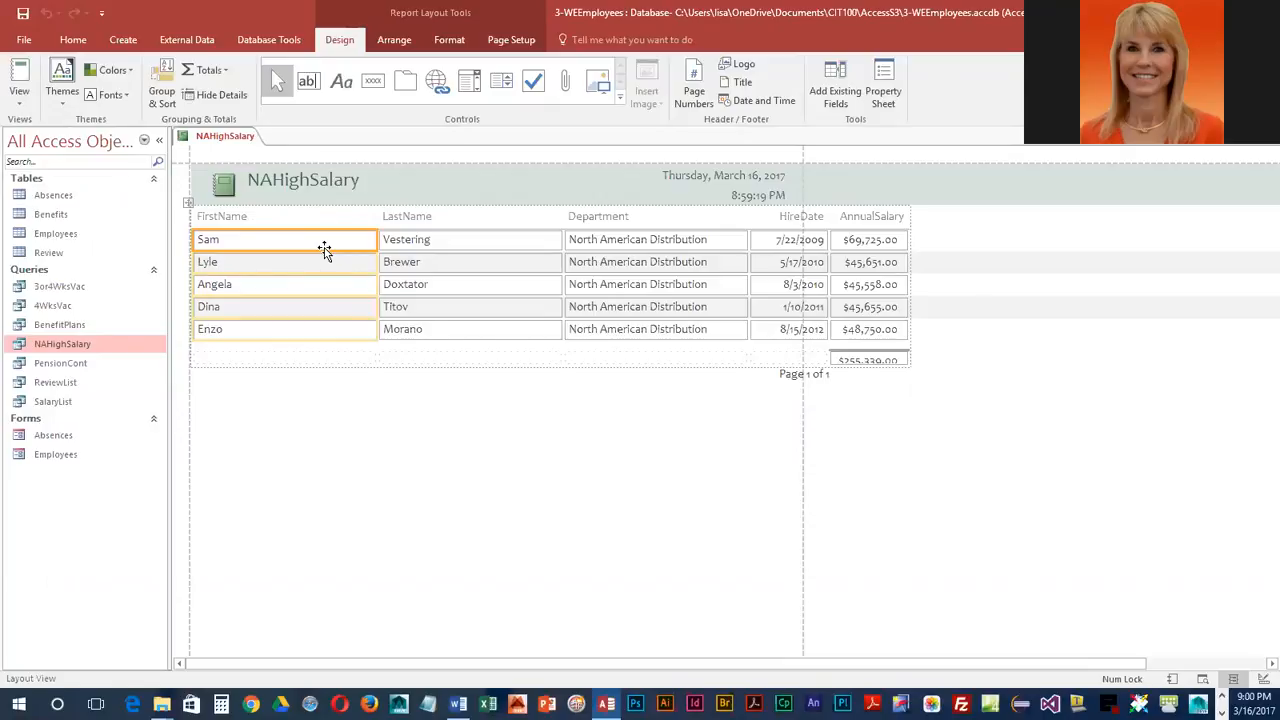
Step: Apply the Office theme with the blue patterned thumbnail to the report and change its colour scheme to Yellow Orange
left_click(62, 92)
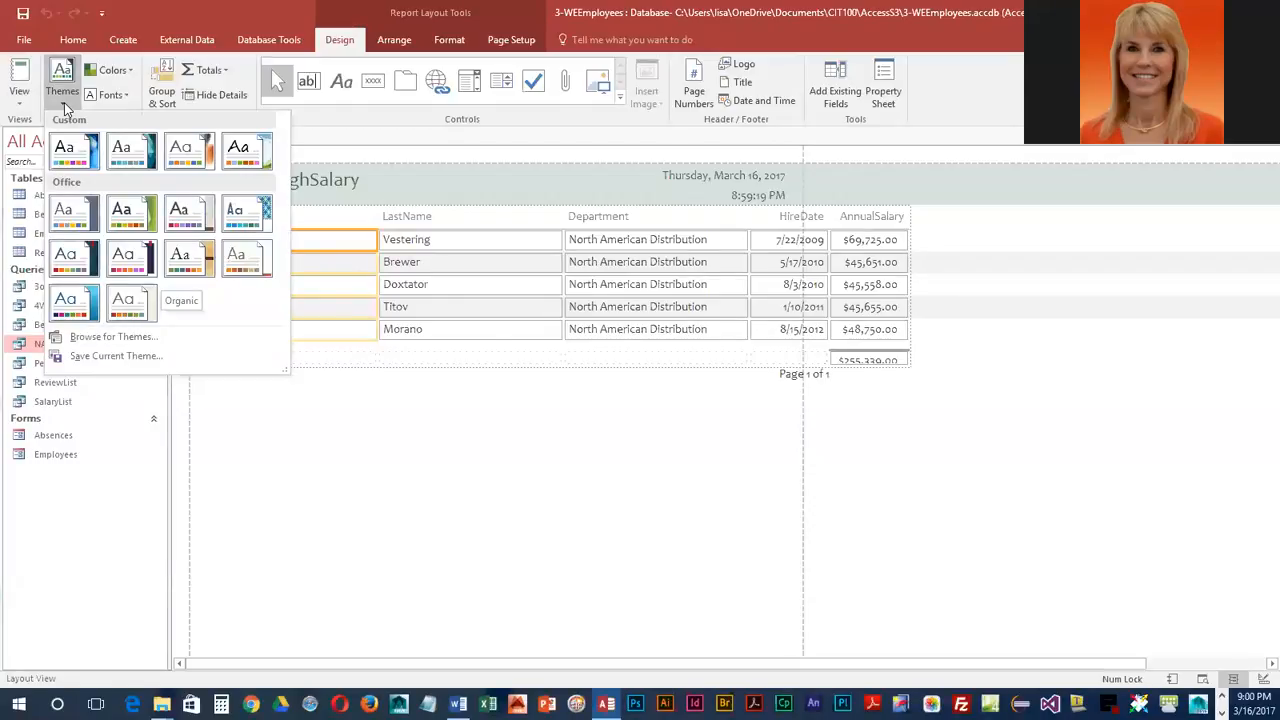
left_click(250, 213)
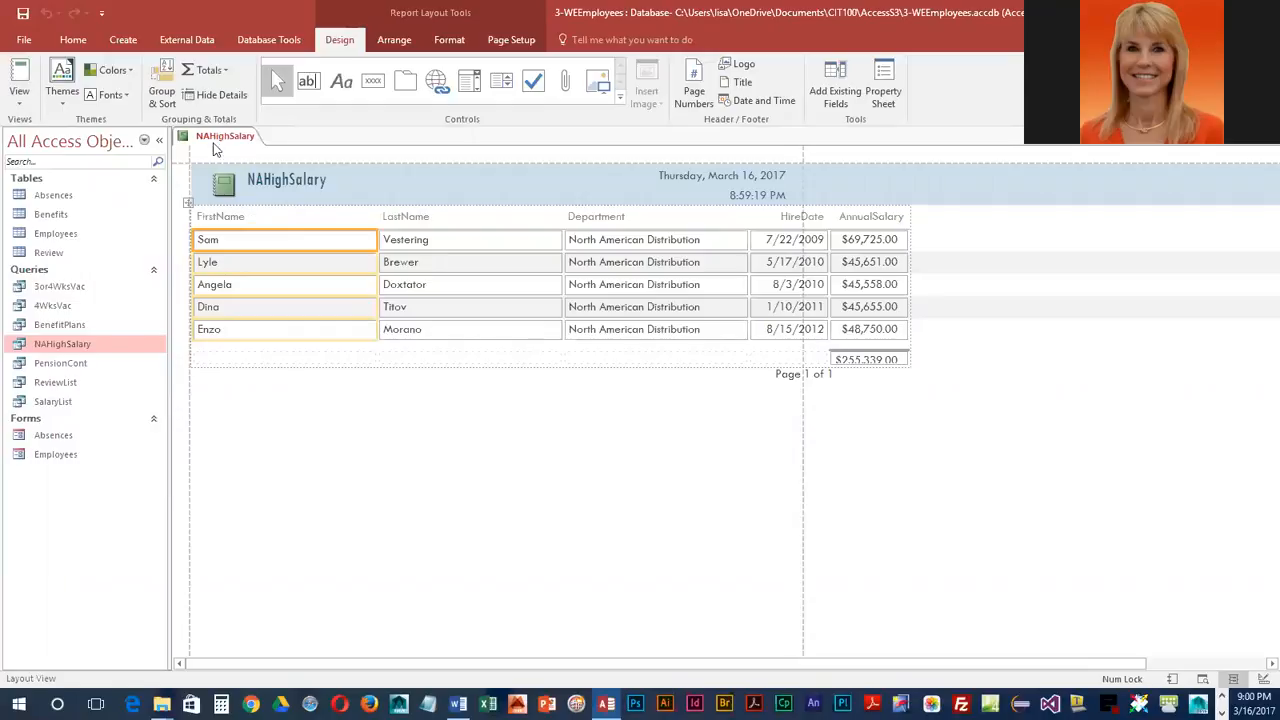
left_click(112, 70)
scroll(206, 349, "down", 4)
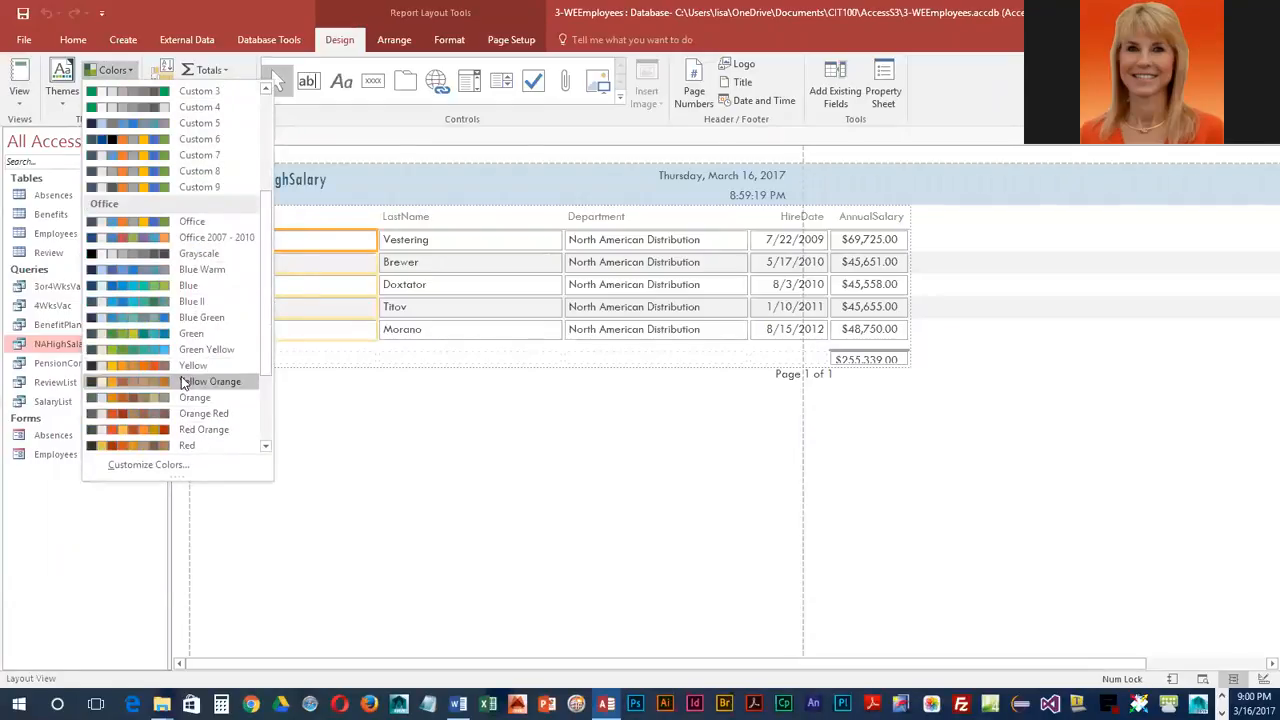
left_click(181, 377)
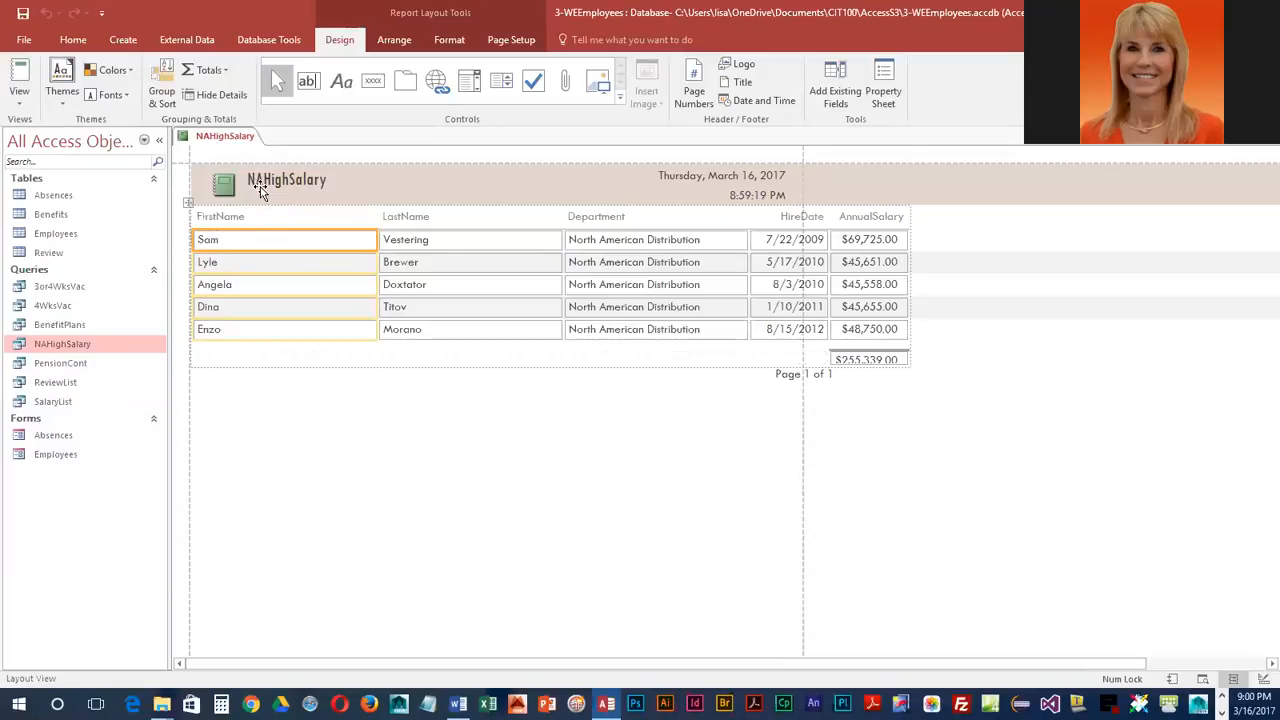
Step: Replace the report title with "Employees in North American Distribution EArning over $45,000"
left_click(738, 82)
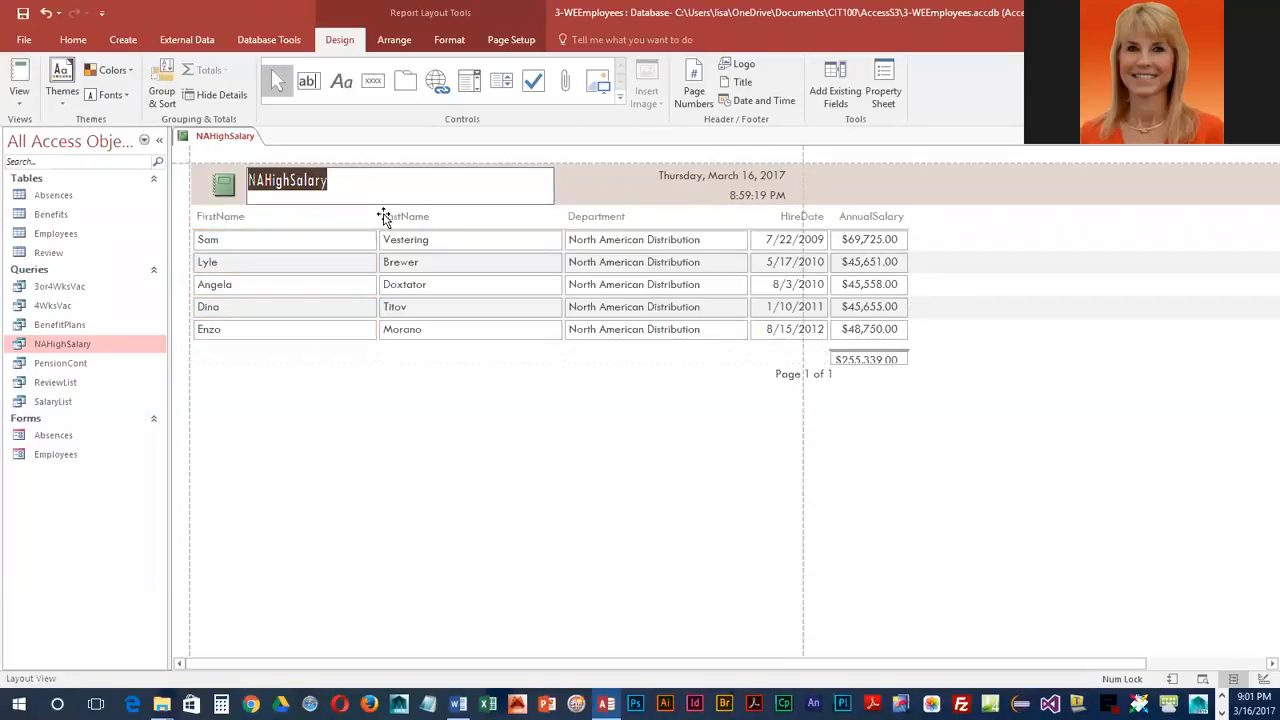
type("E")
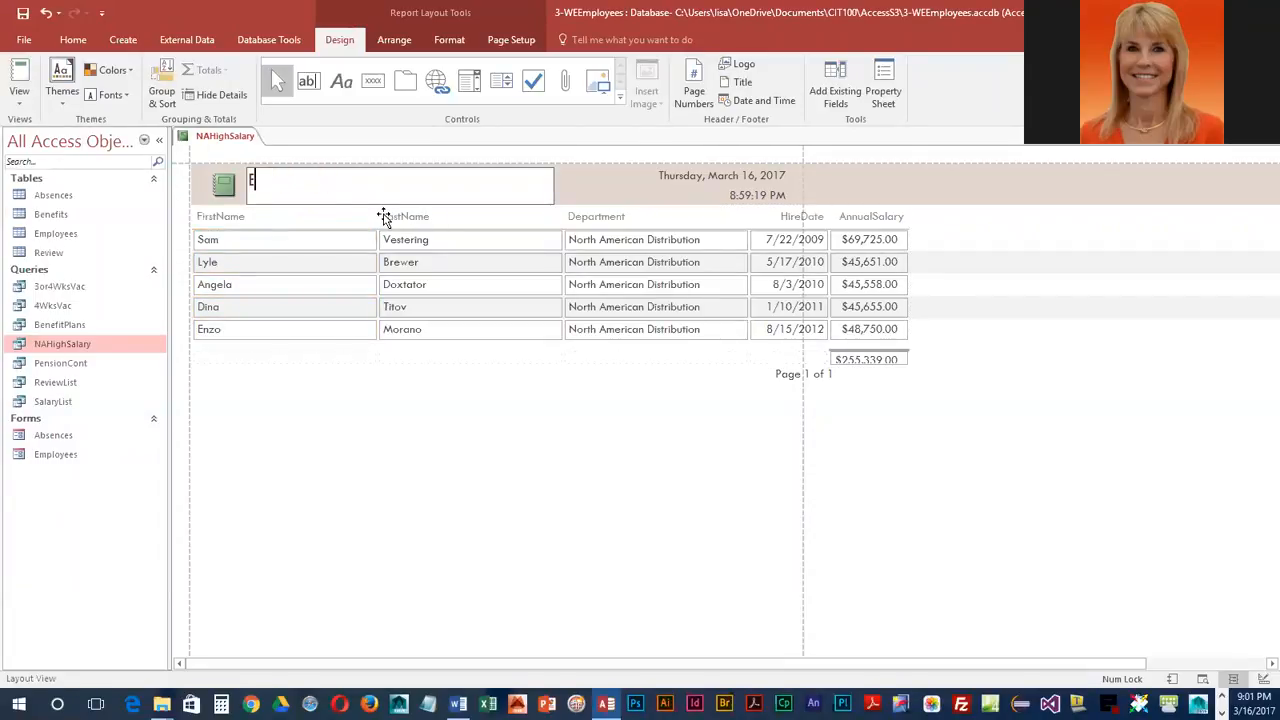
type("mployees in North Am")
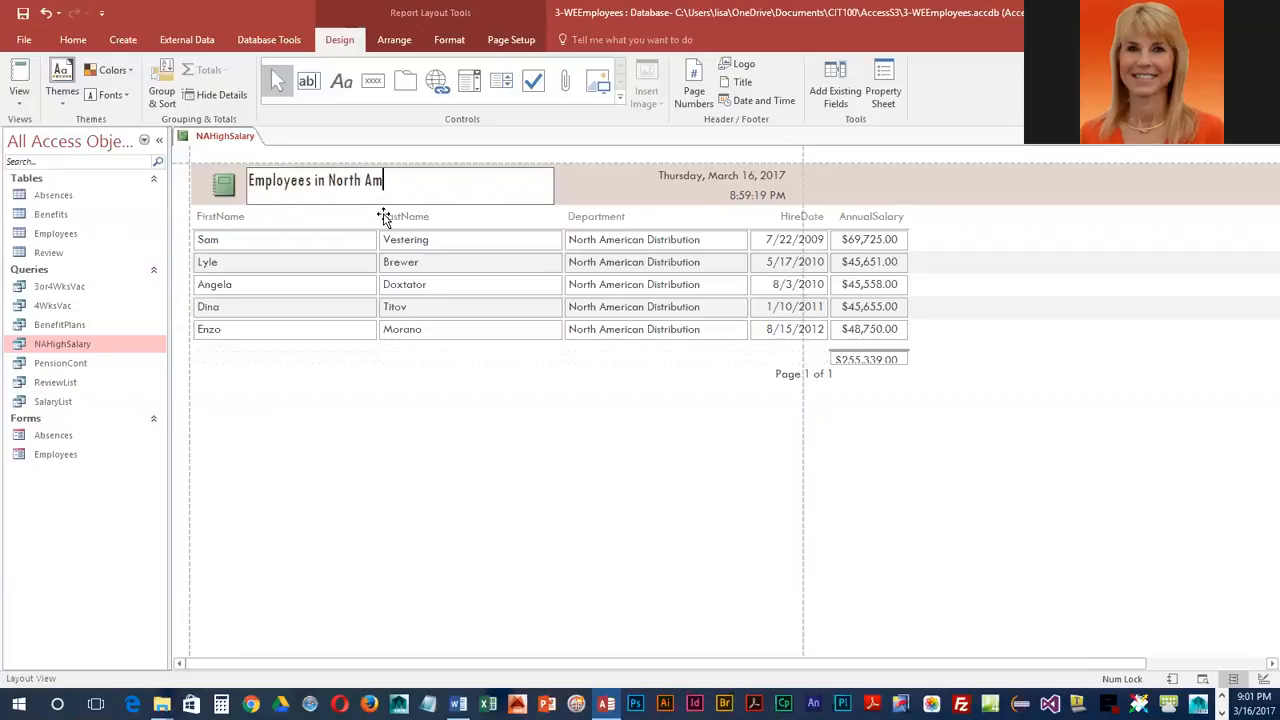
type("erican Distribution")
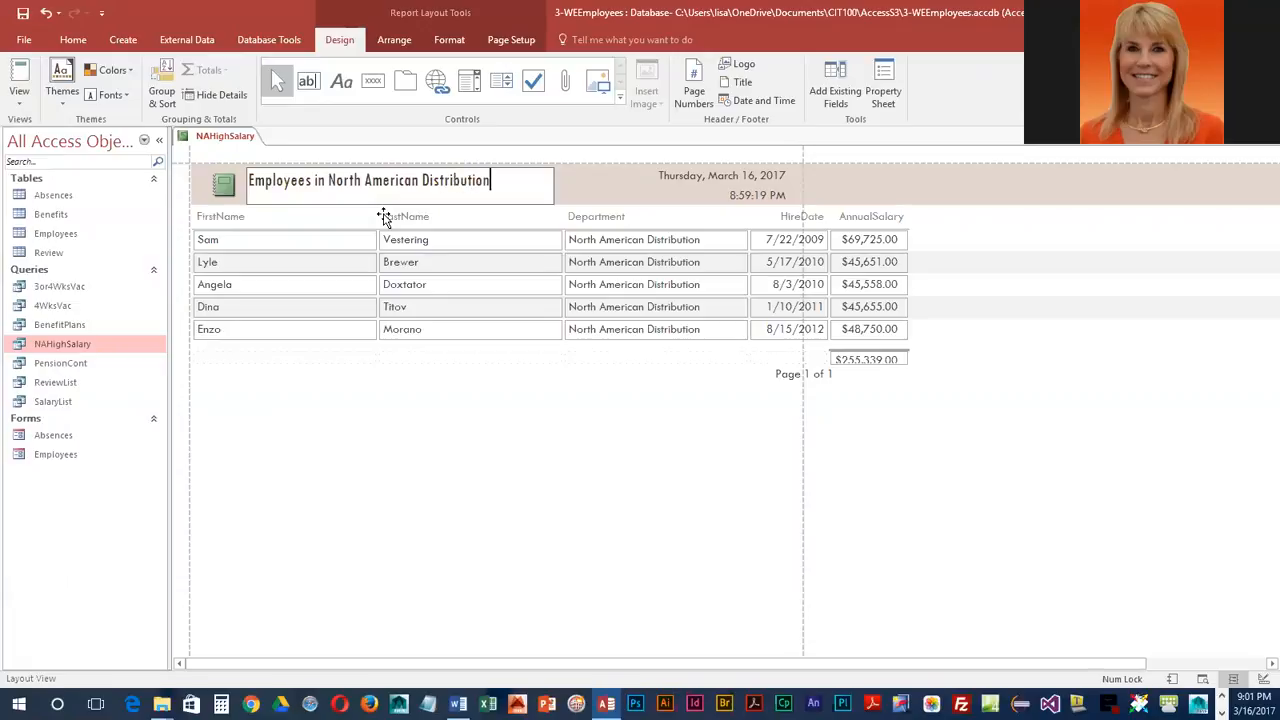
type(" EArning over $45,000")
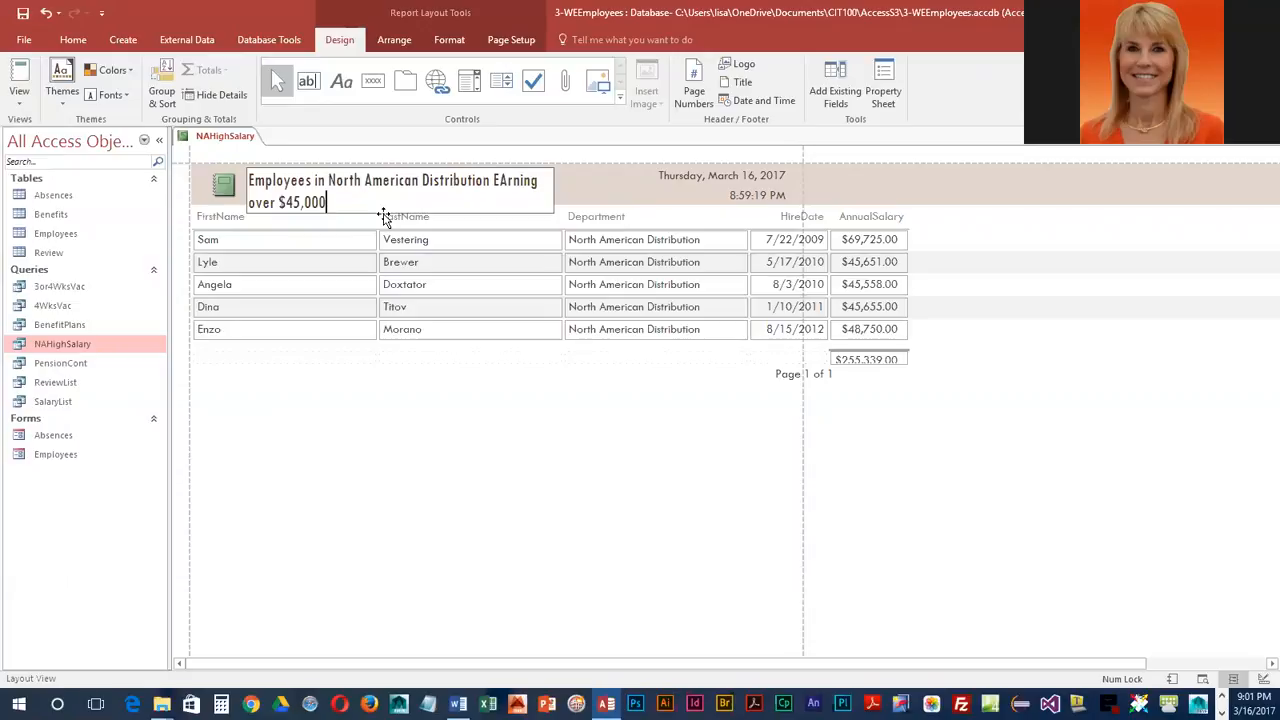
key("Return")
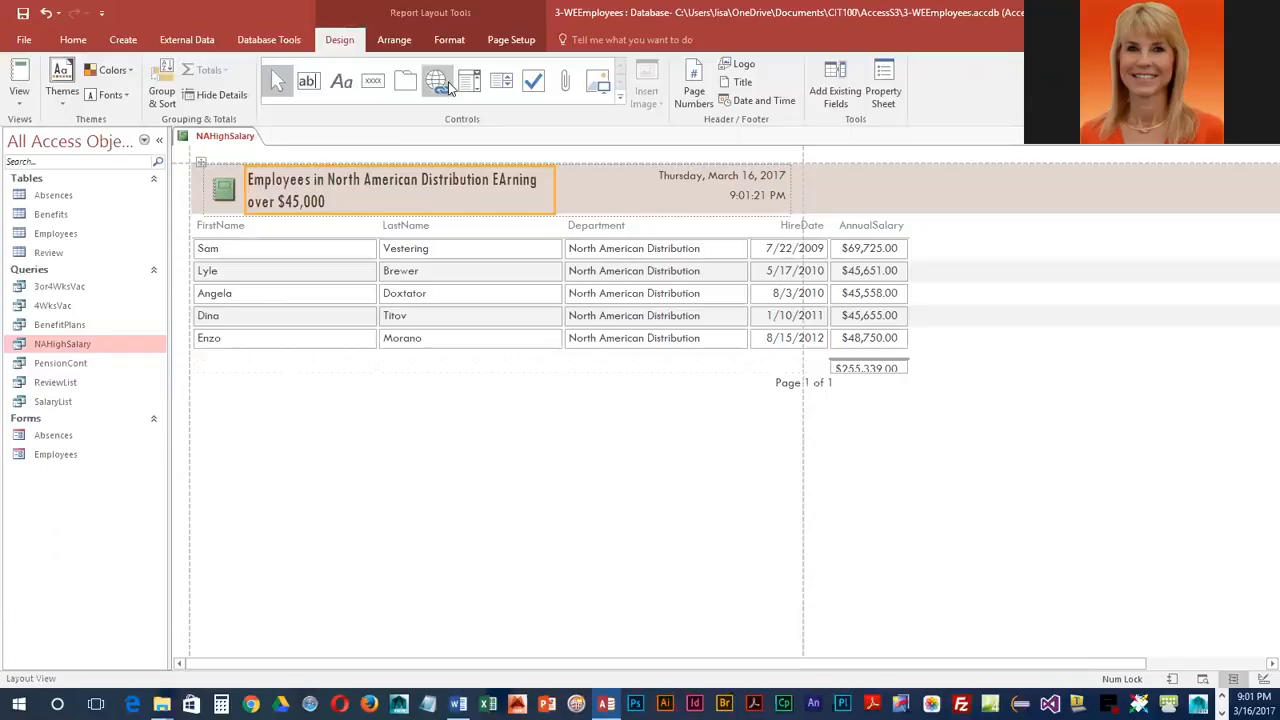
Step: Set the report title's font size to 14 and correct "EArning" to "Earning"
left_click(463, 45)
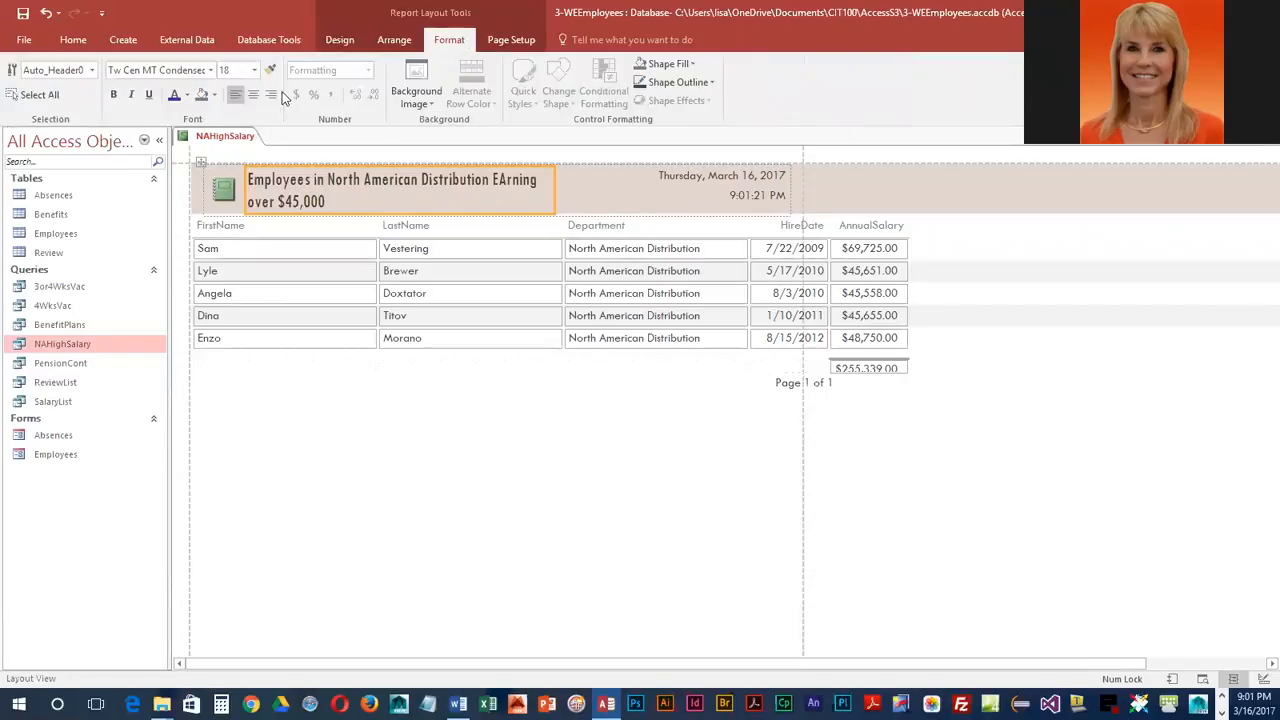
left_click(254, 70)
left_click(228, 165)
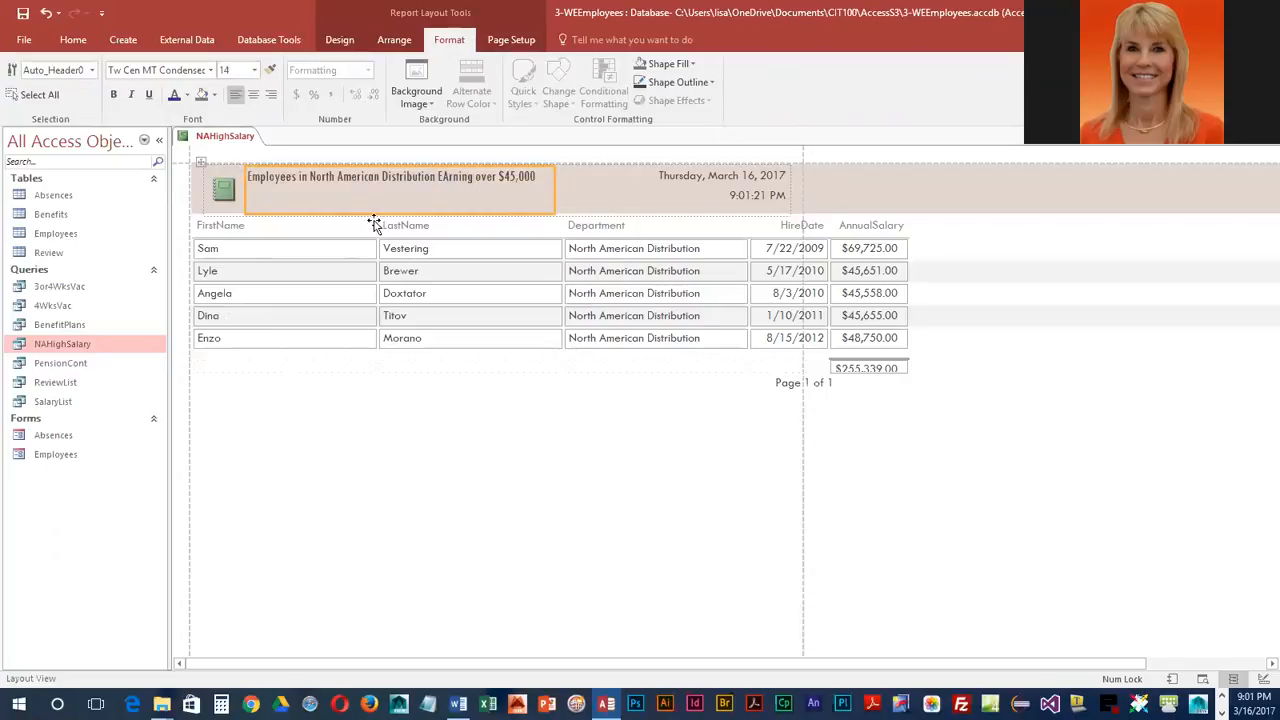
left_click(454, 179)
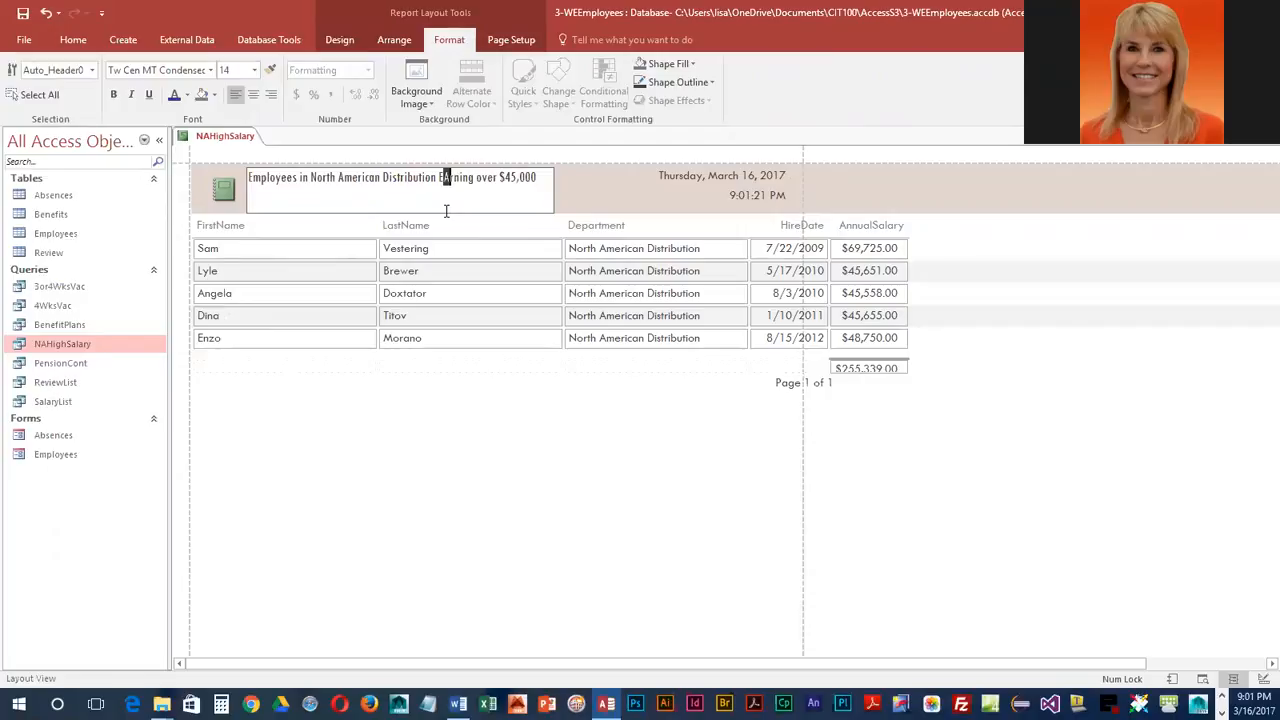
type("a")
left_click(520, 214)
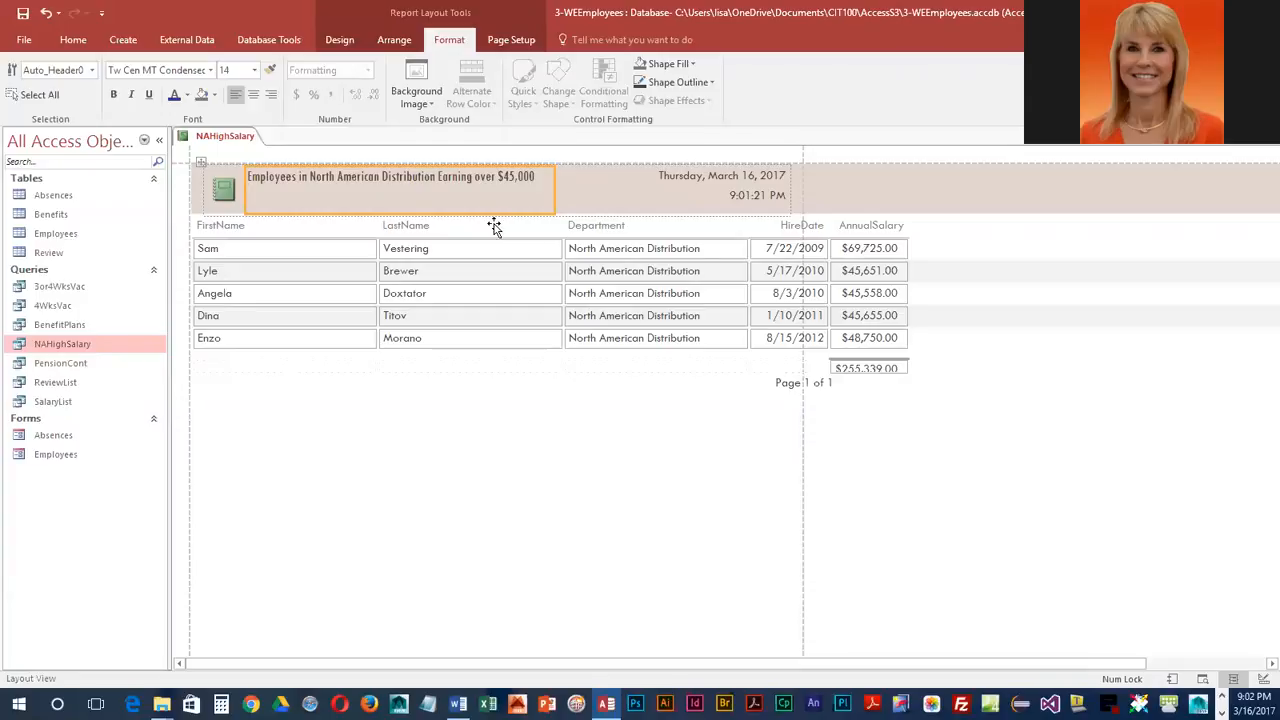
Step: Replace the report header's notebook logo with the picture WELogo-Small.jpg and widen it until the whole Worldwide Enterprises logo fits
left_click(222, 194)
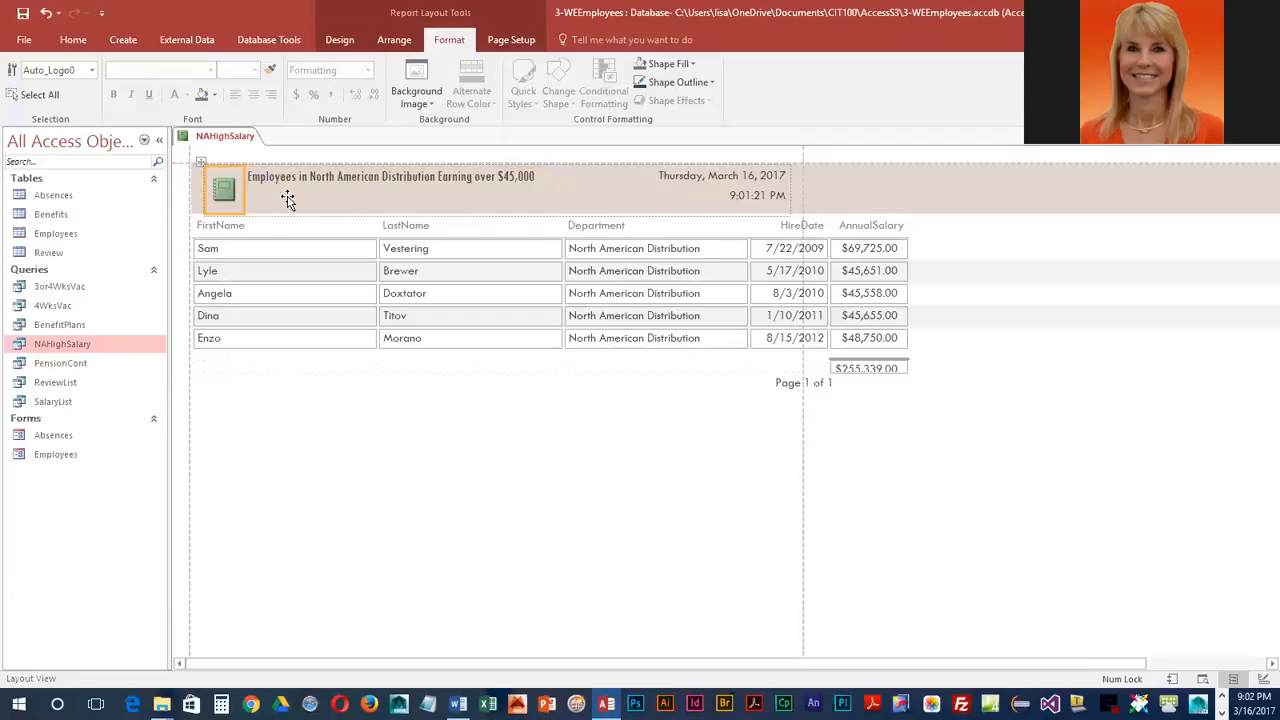
left_click(339, 42)
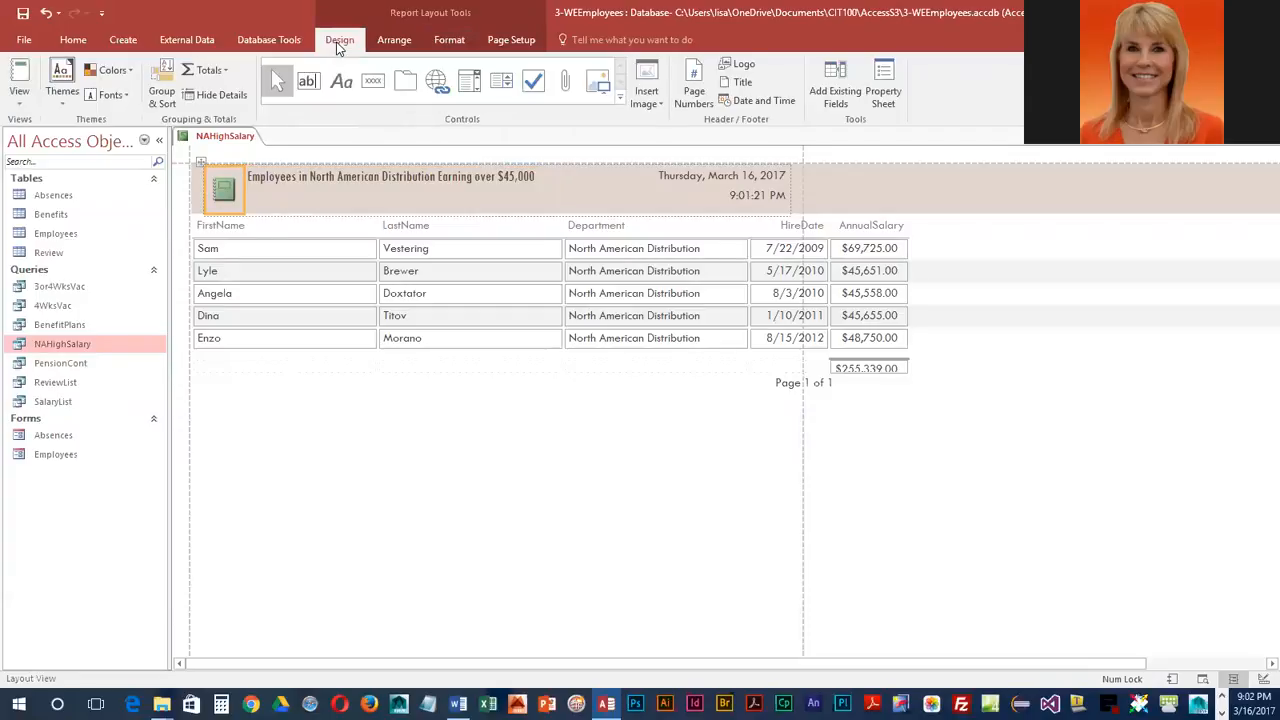
left_click(745, 66)
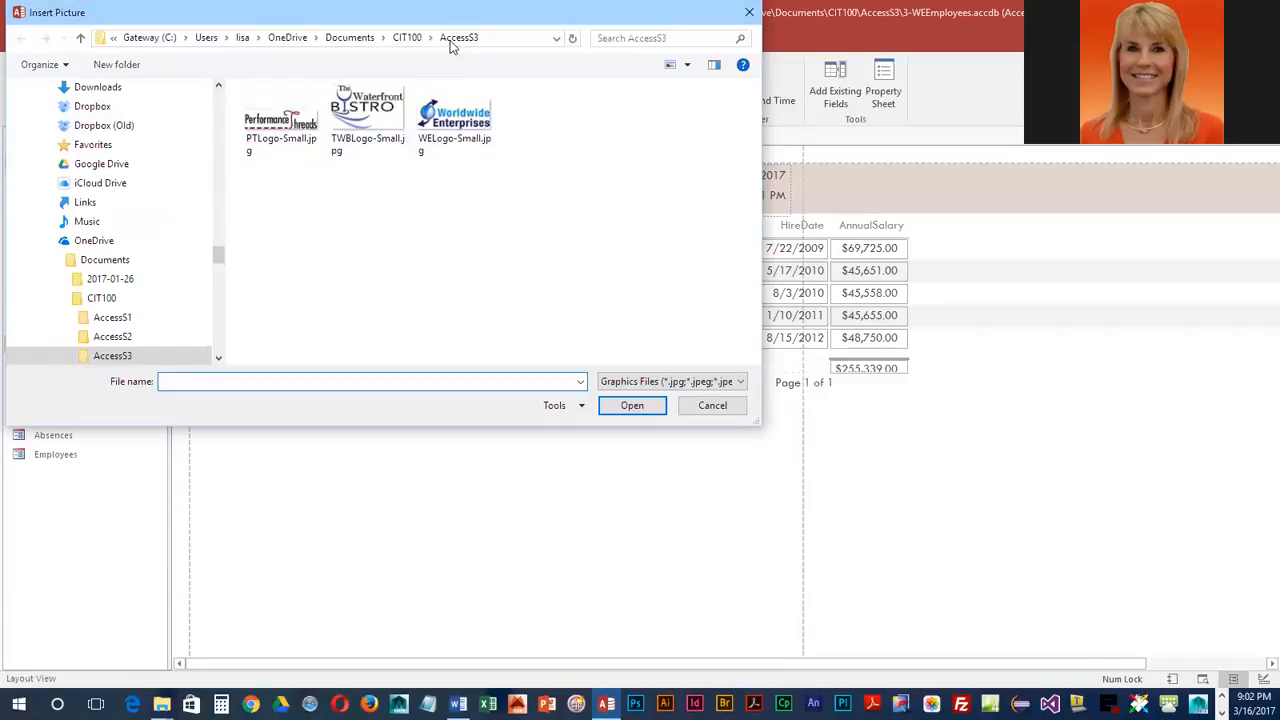
left_click(446, 120)
left_click(646, 406)
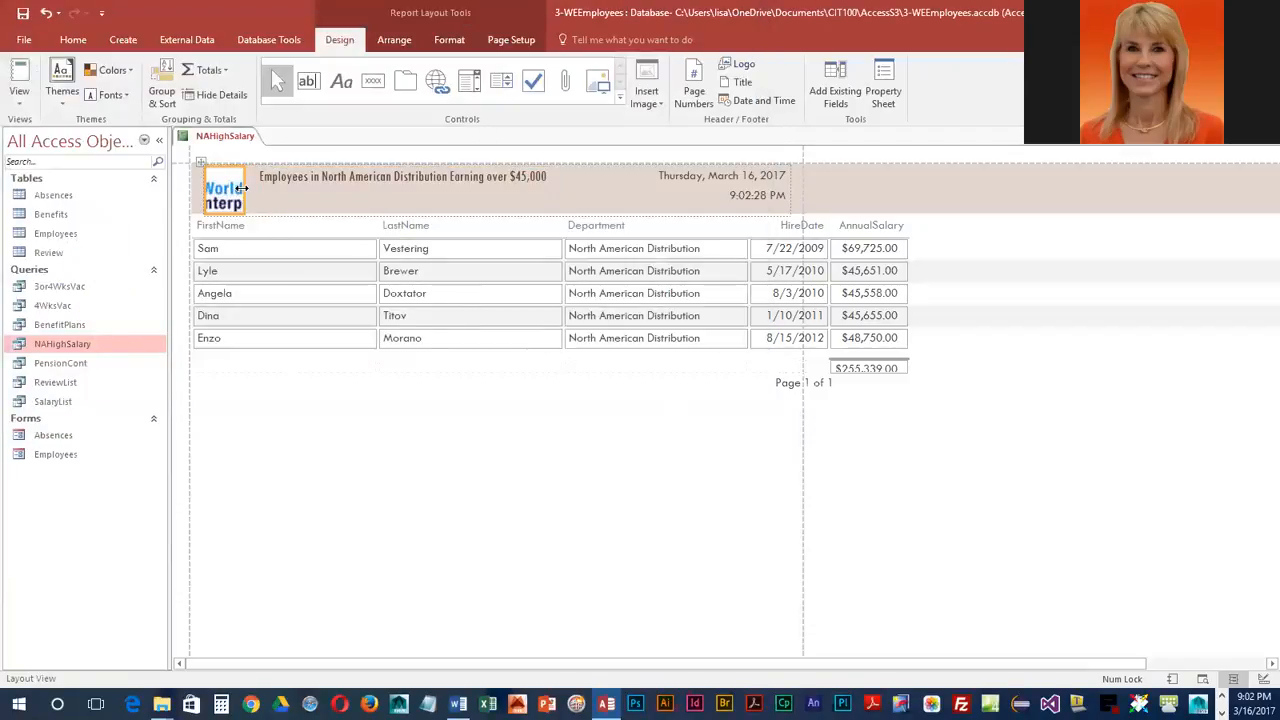
left_click_drag(245, 189, 316, 189)
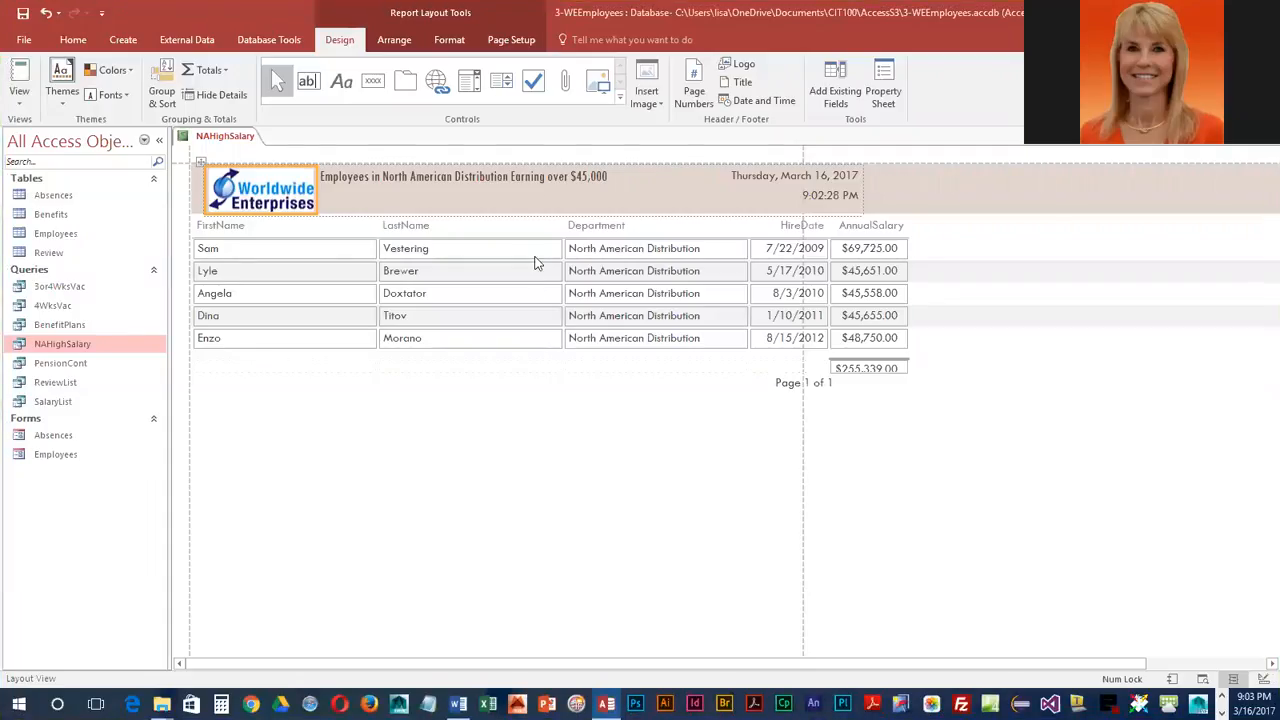
Step: Select all the report's controls and set their font colour to the dark blue standard colour
left_click(408, 270)
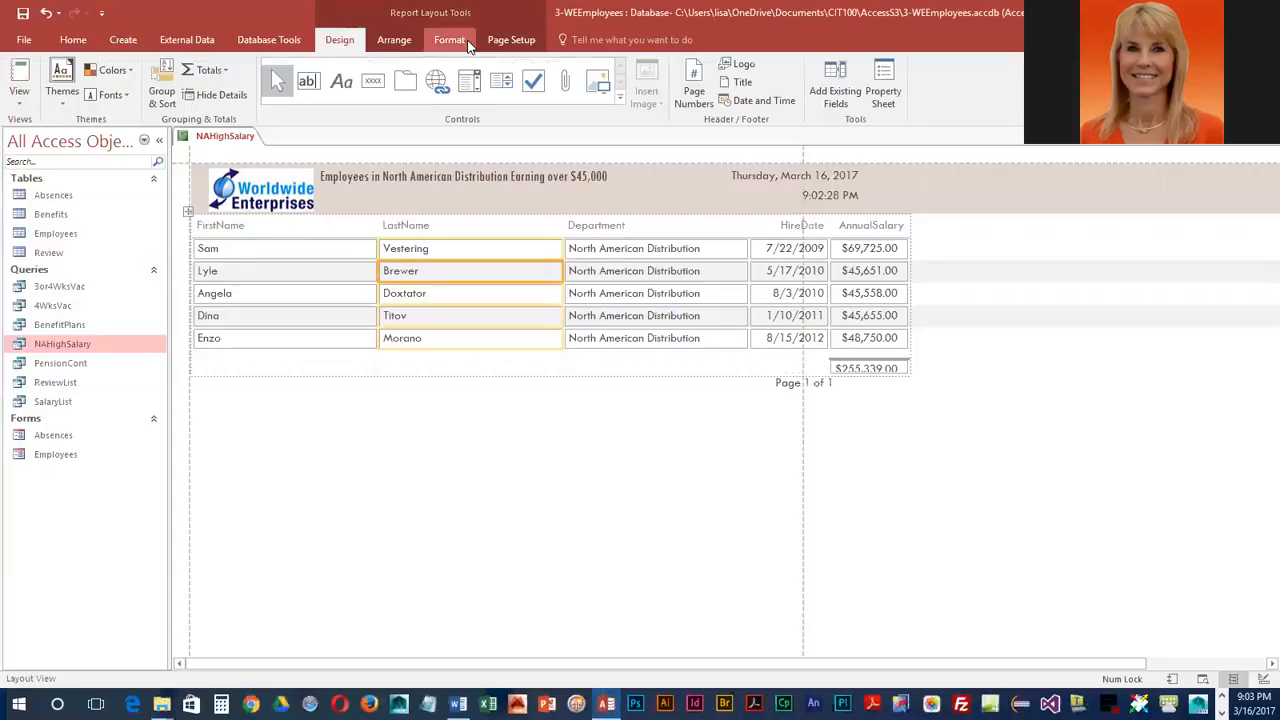
left_click(450, 40)
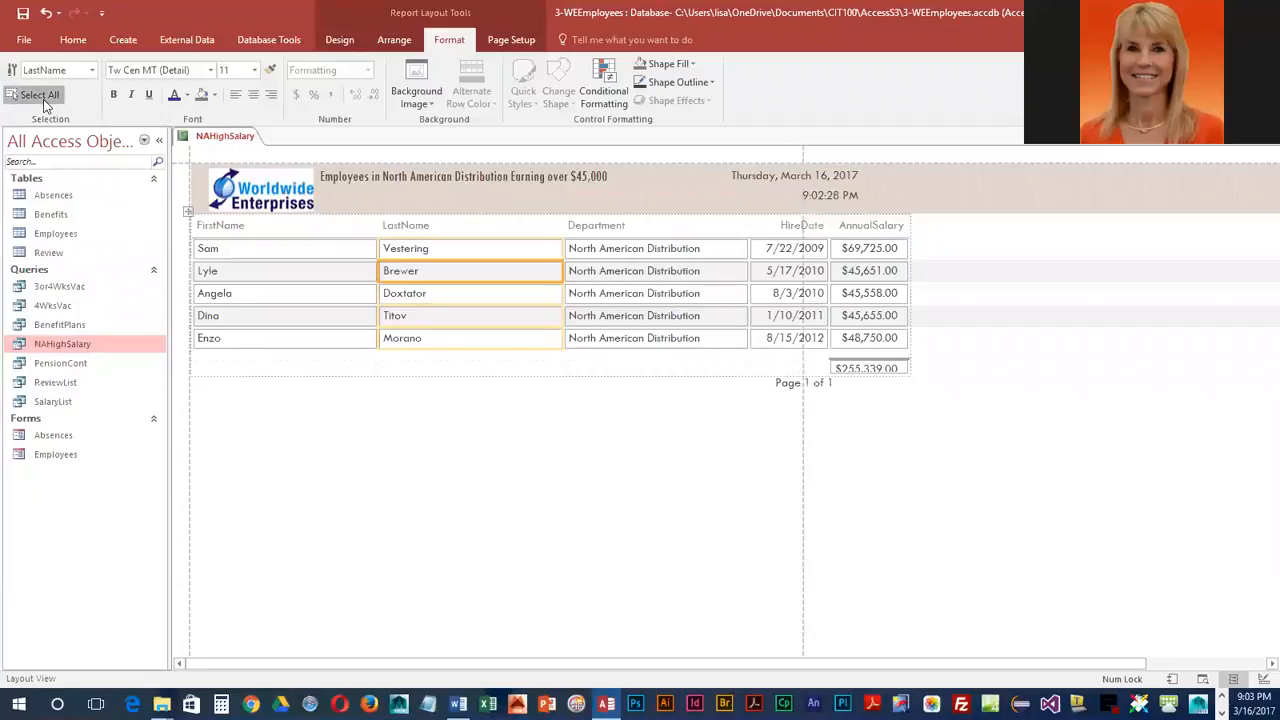
left_click(43, 100)
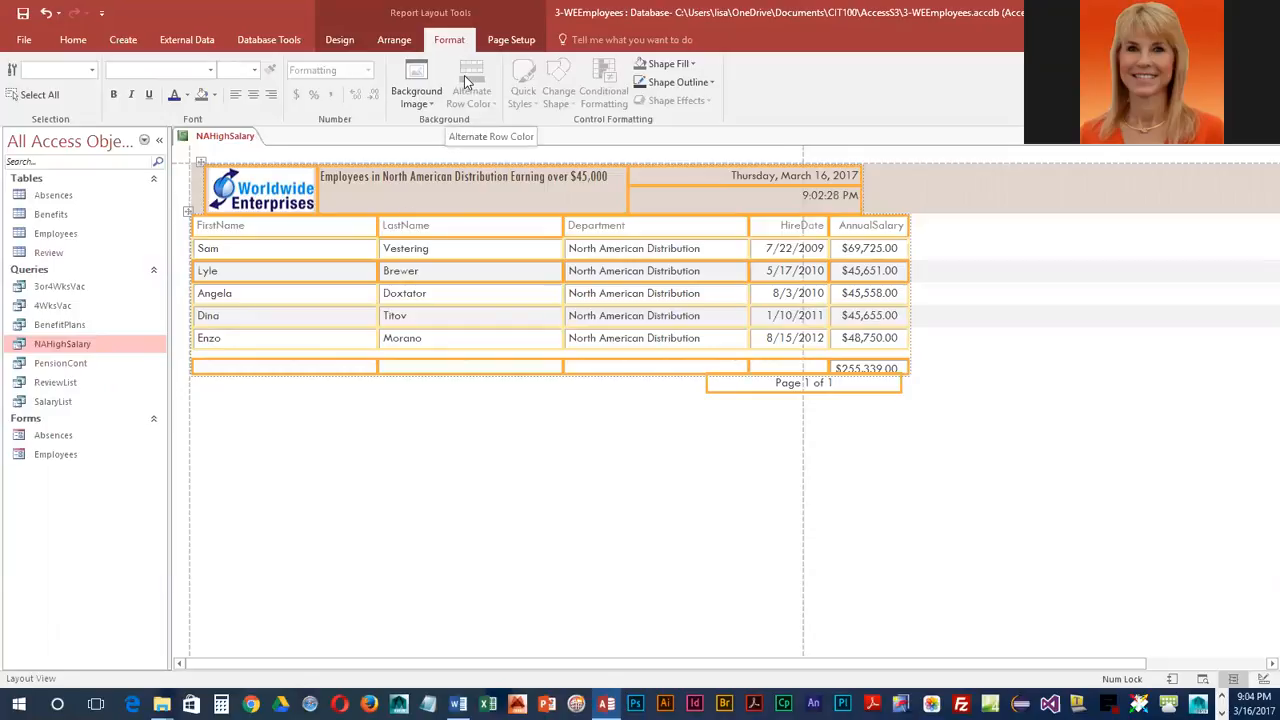
left_click(358, 40)
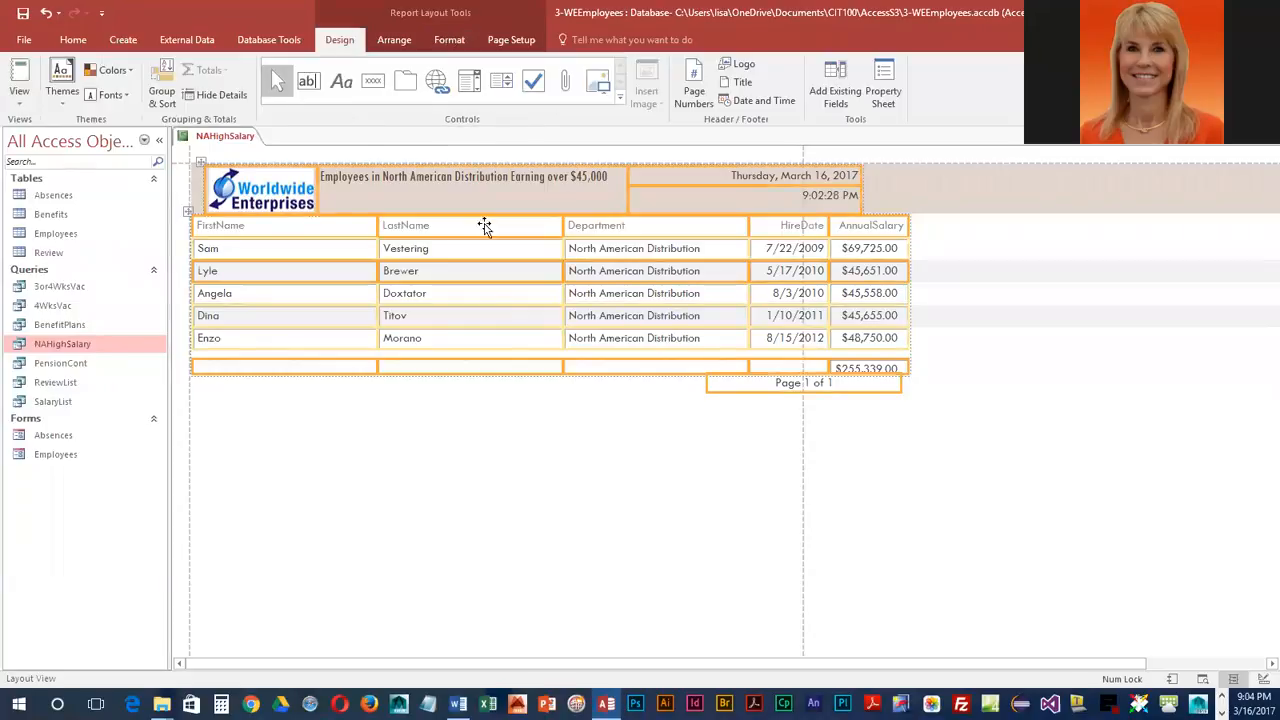
left_click(452, 41)
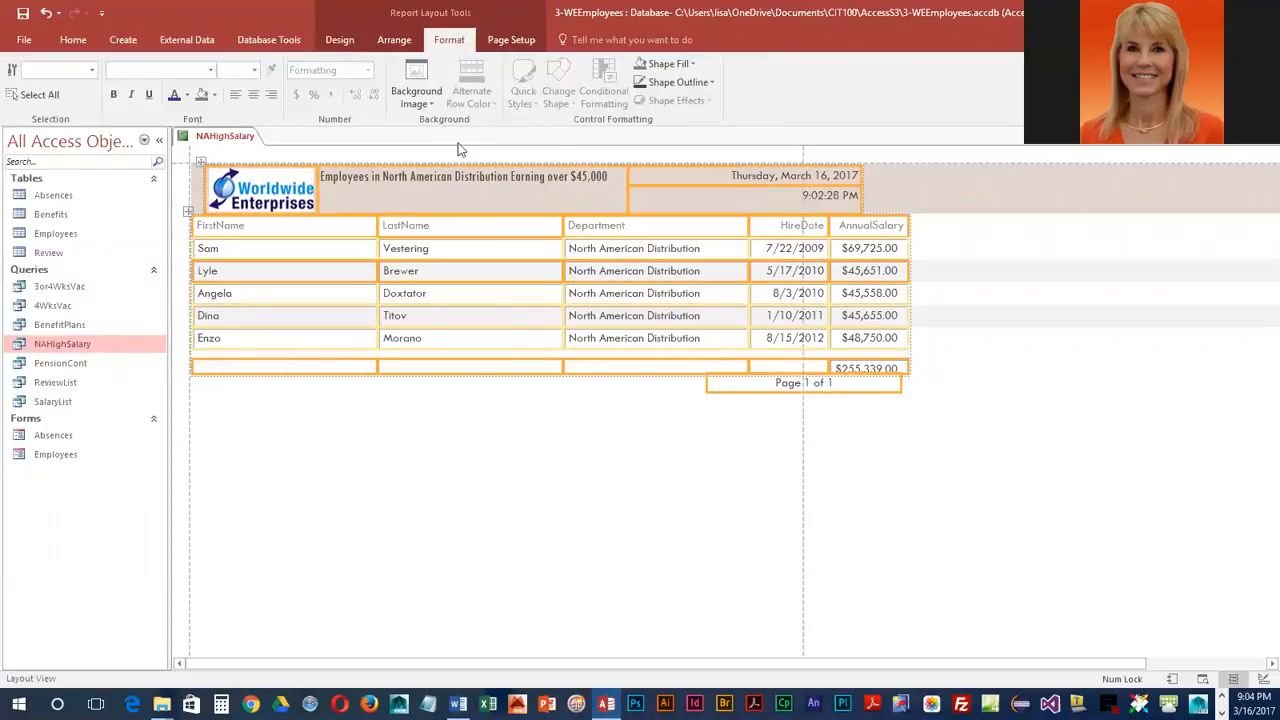
left_click(187, 96)
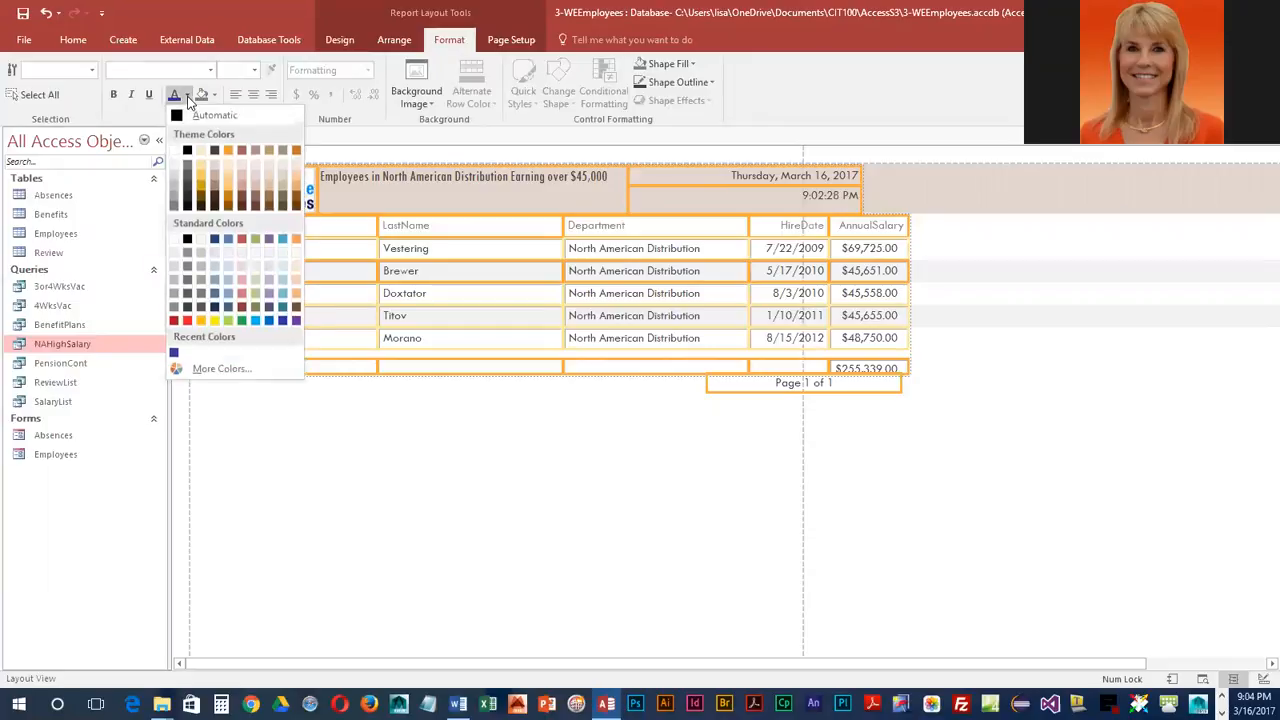
left_click(281, 318)
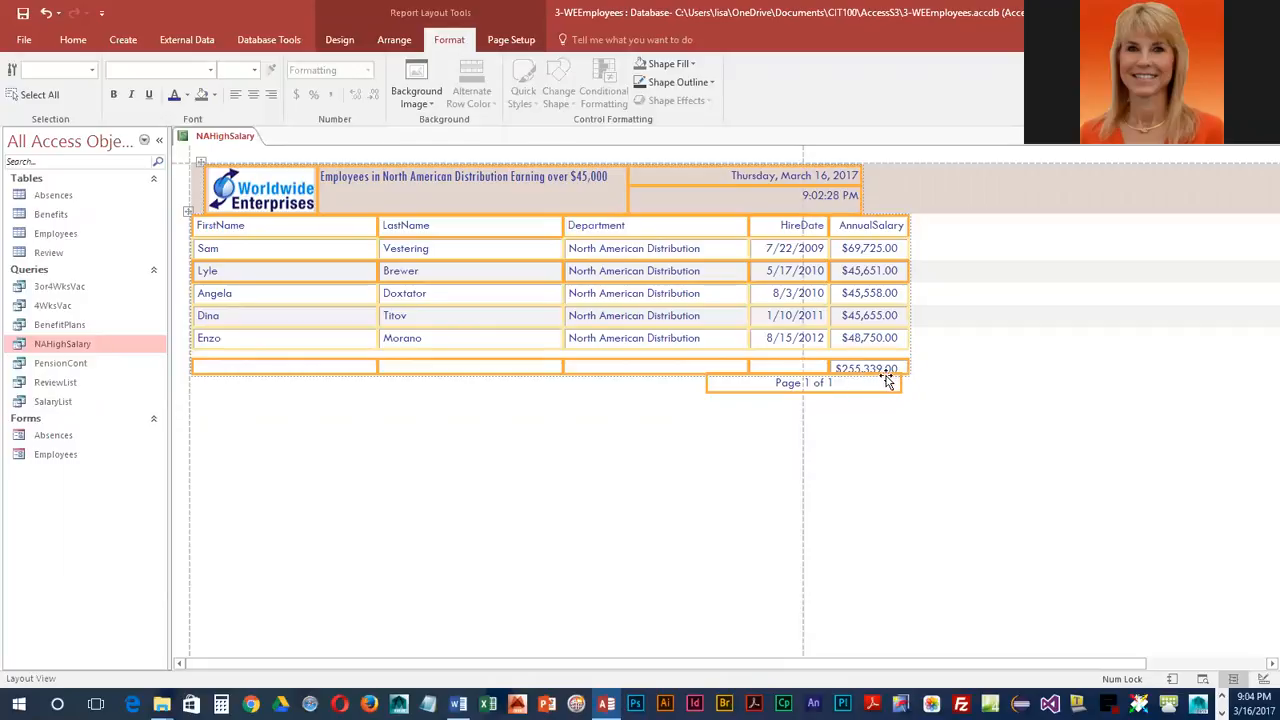
left_click(752, 420)
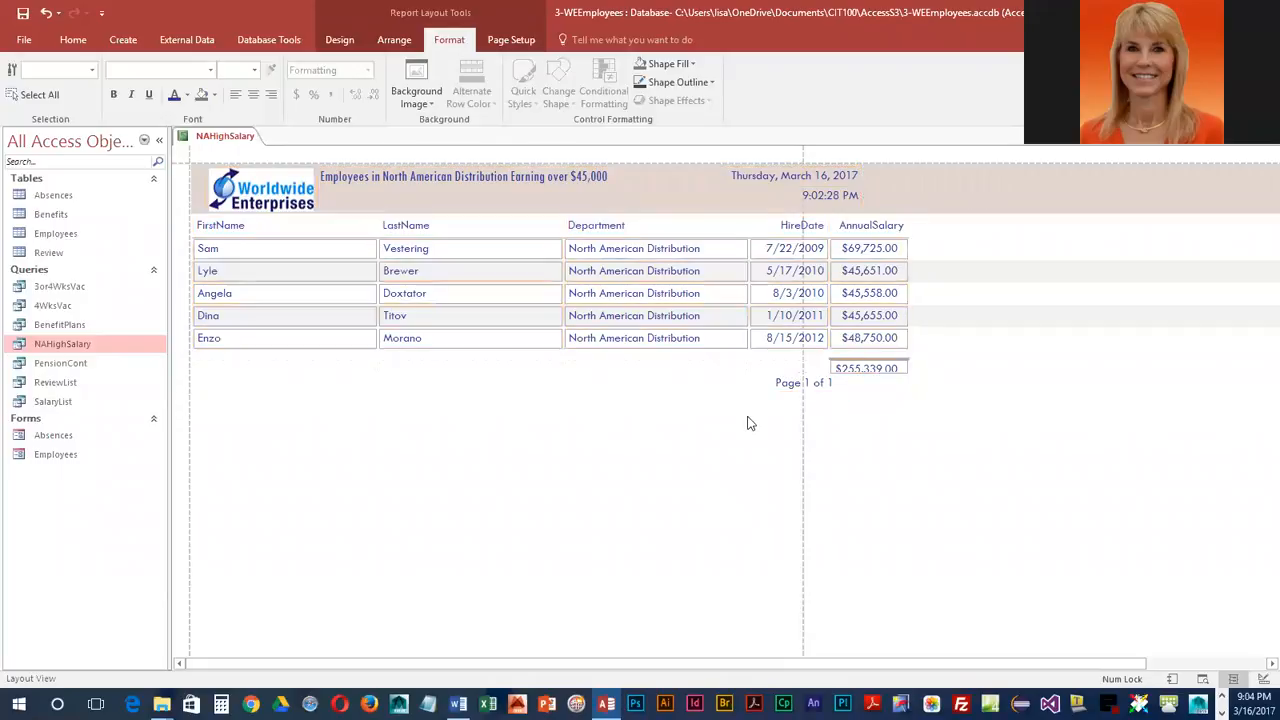
Step: Increase the height of the AnnualSalary total's box to fit the full amount, and collapse the Navigation Pane
left_click(868, 370)
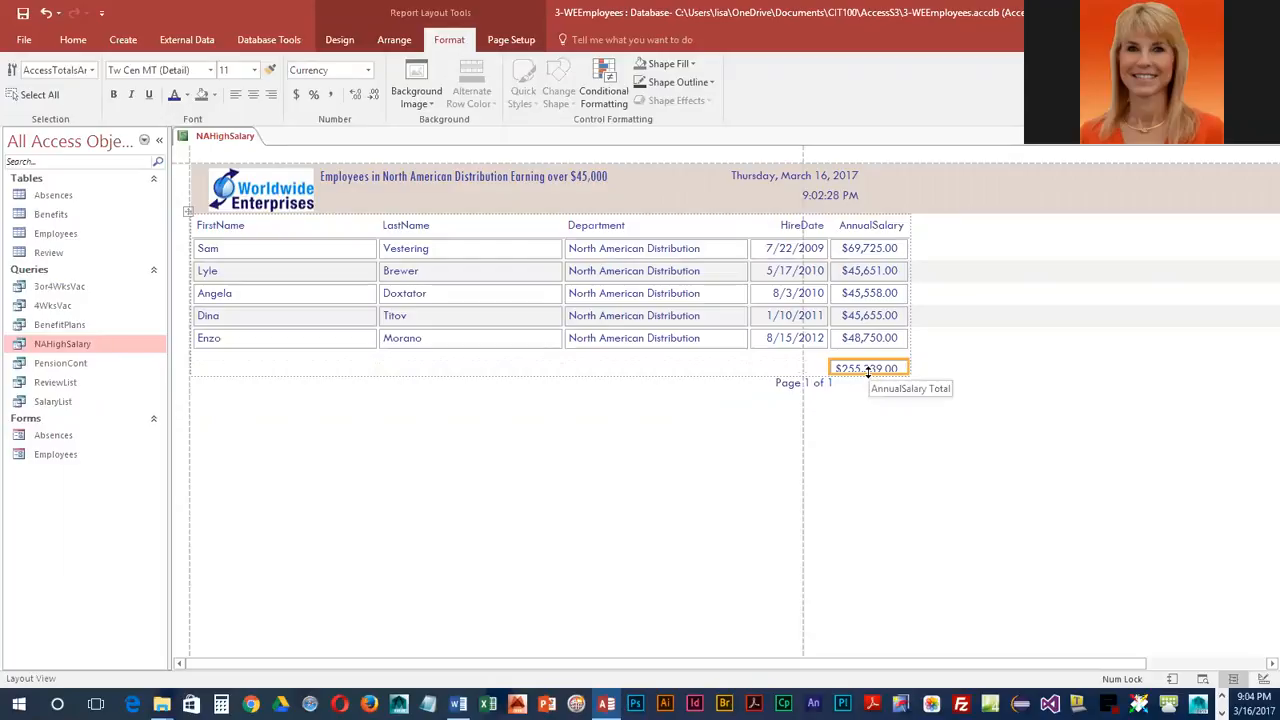
left_click_drag(868, 373, 868, 379)
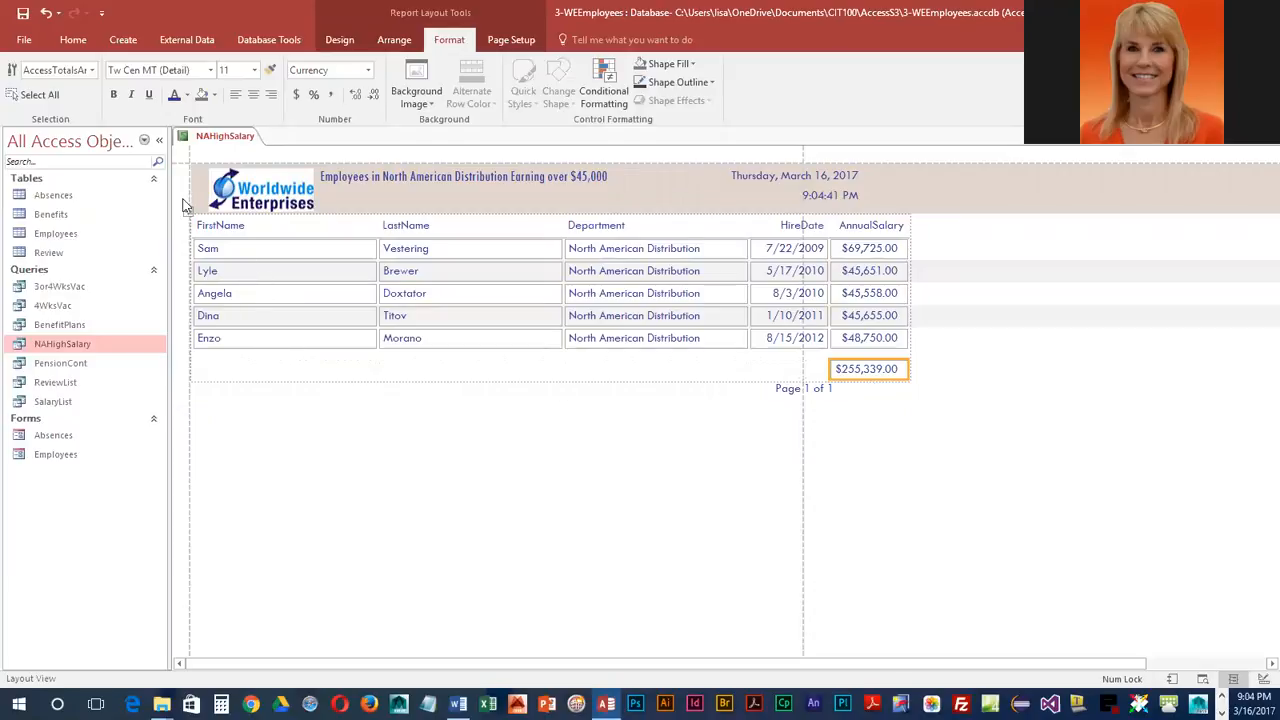
left_click(158, 148)
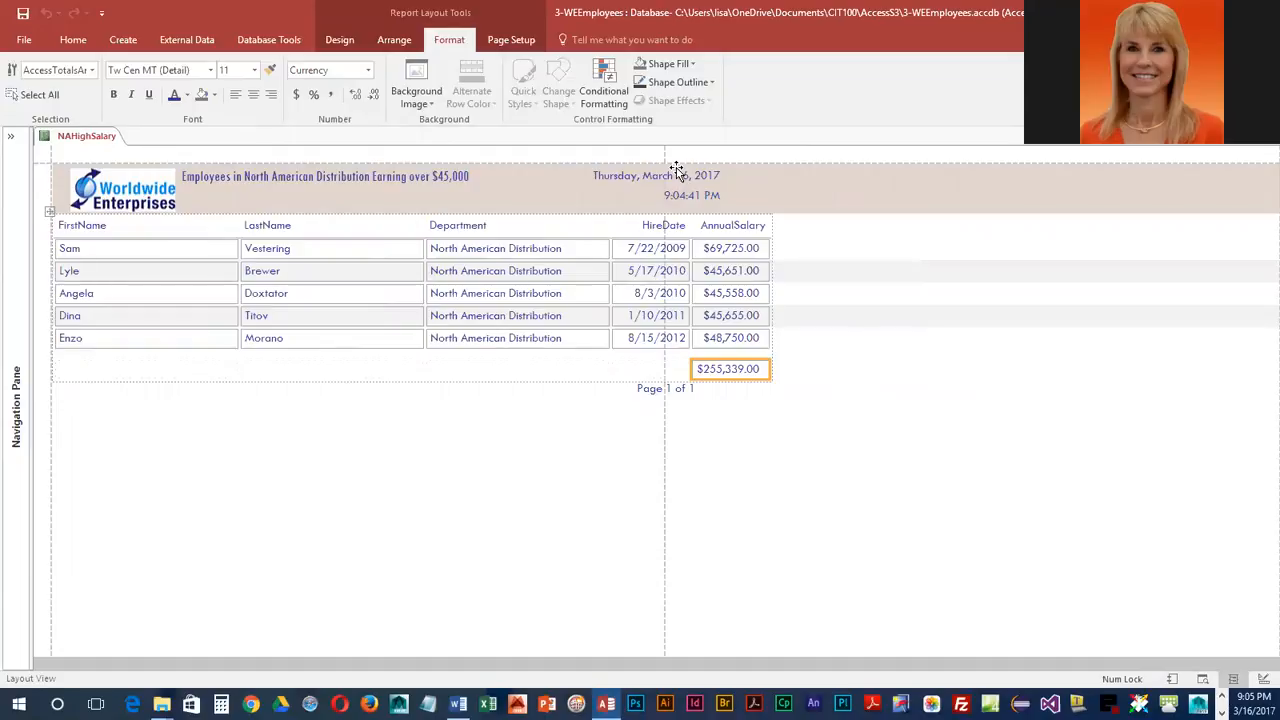
Step: Change the report's page orientation to Landscape
left_click(523, 45)
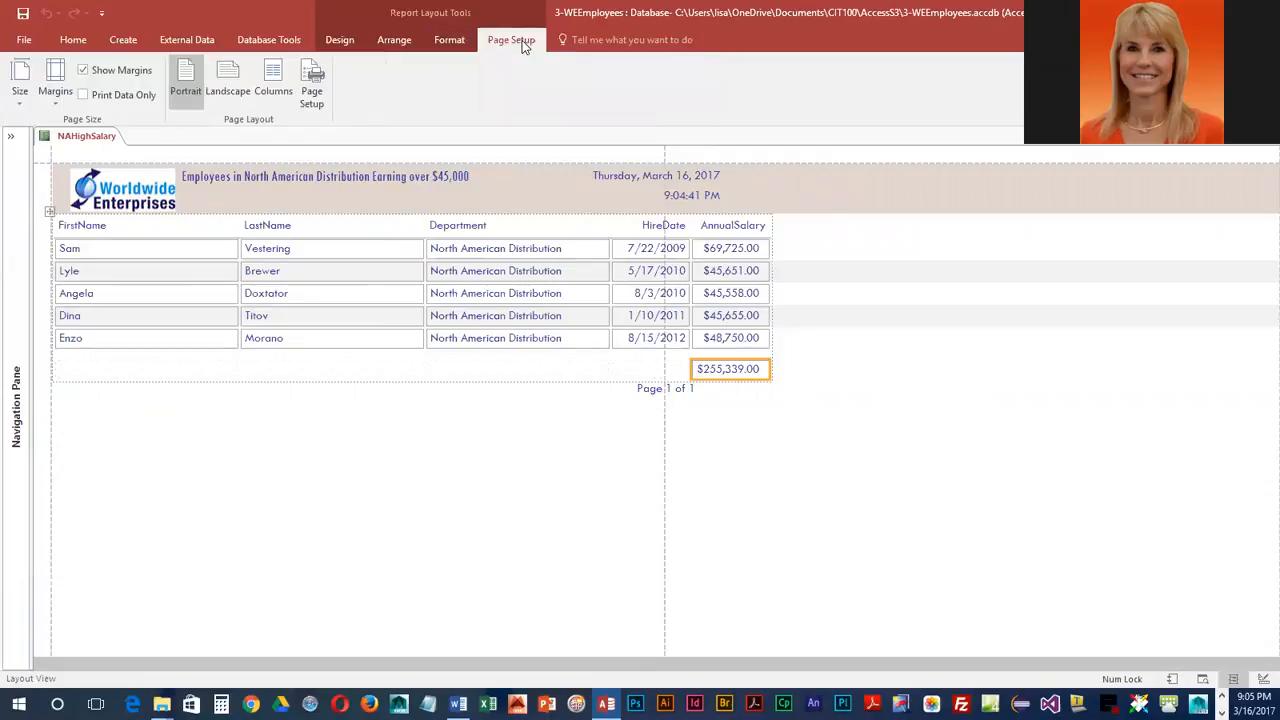
left_click(222, 90)
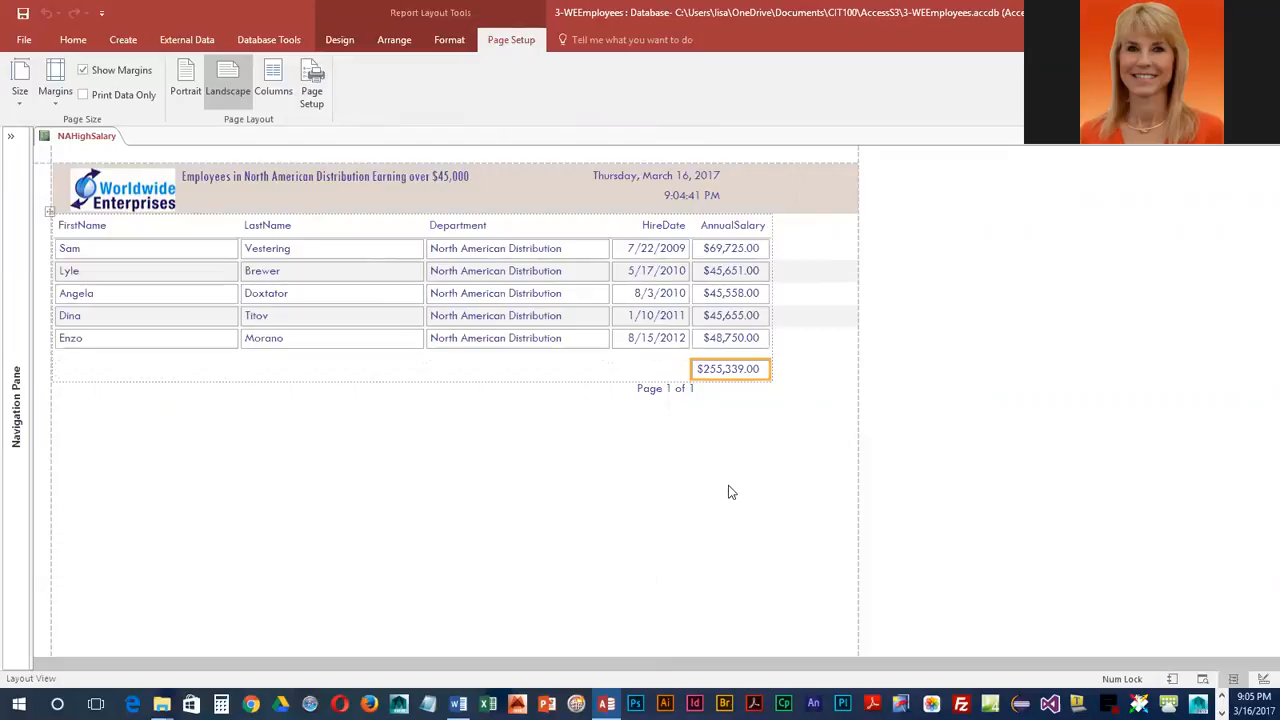
Step: Save the report under the name NAHighSalary and expand the Navigation Pane
left_click(22, 14)
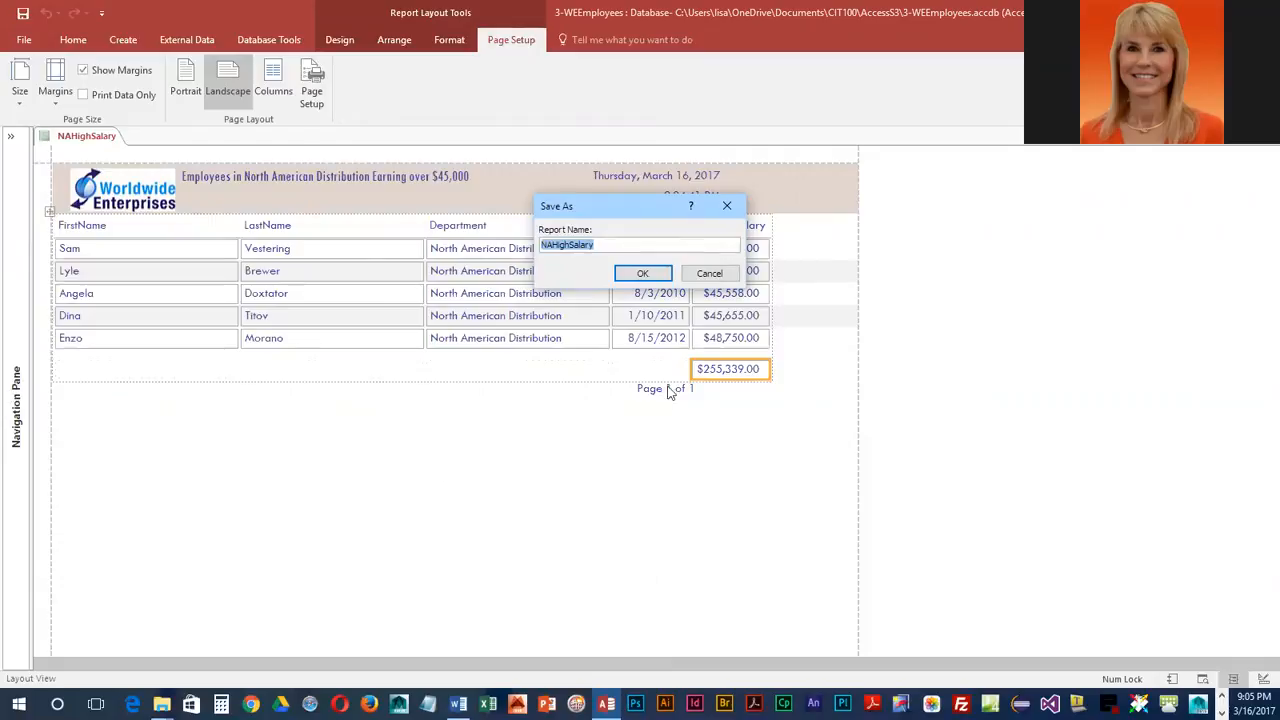
left_click(657, 271)
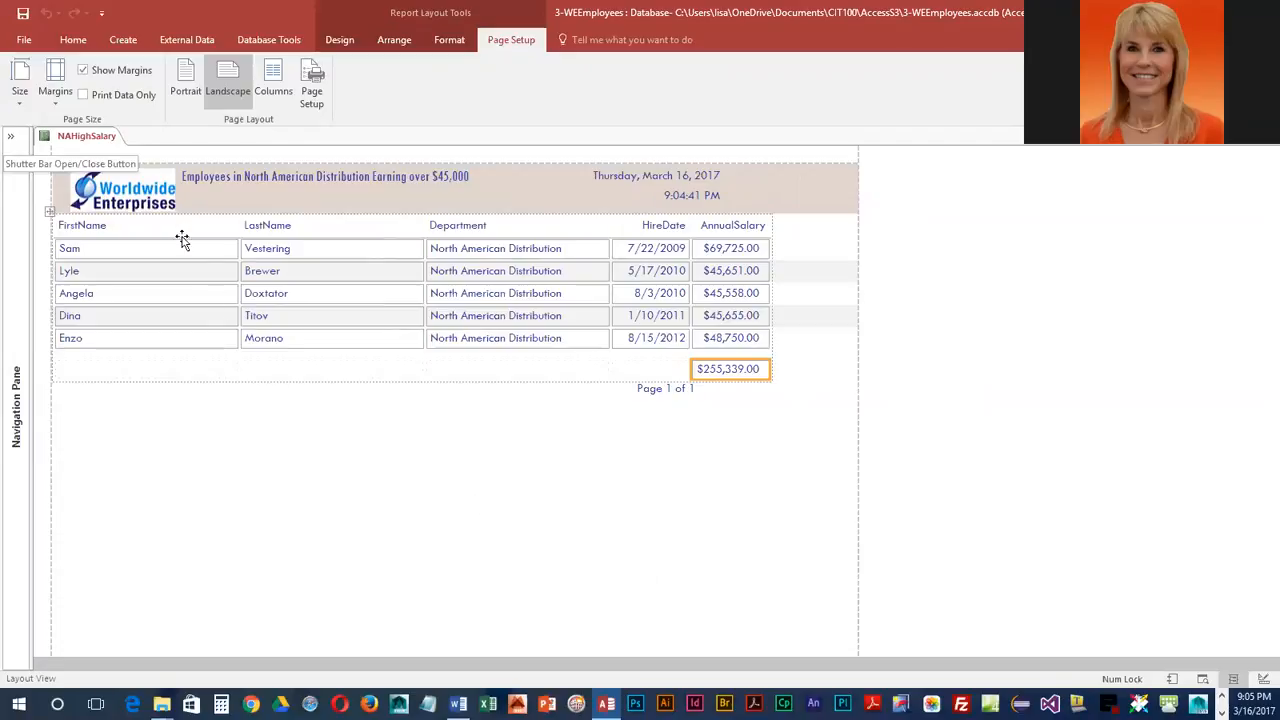
left_click(12, 140)
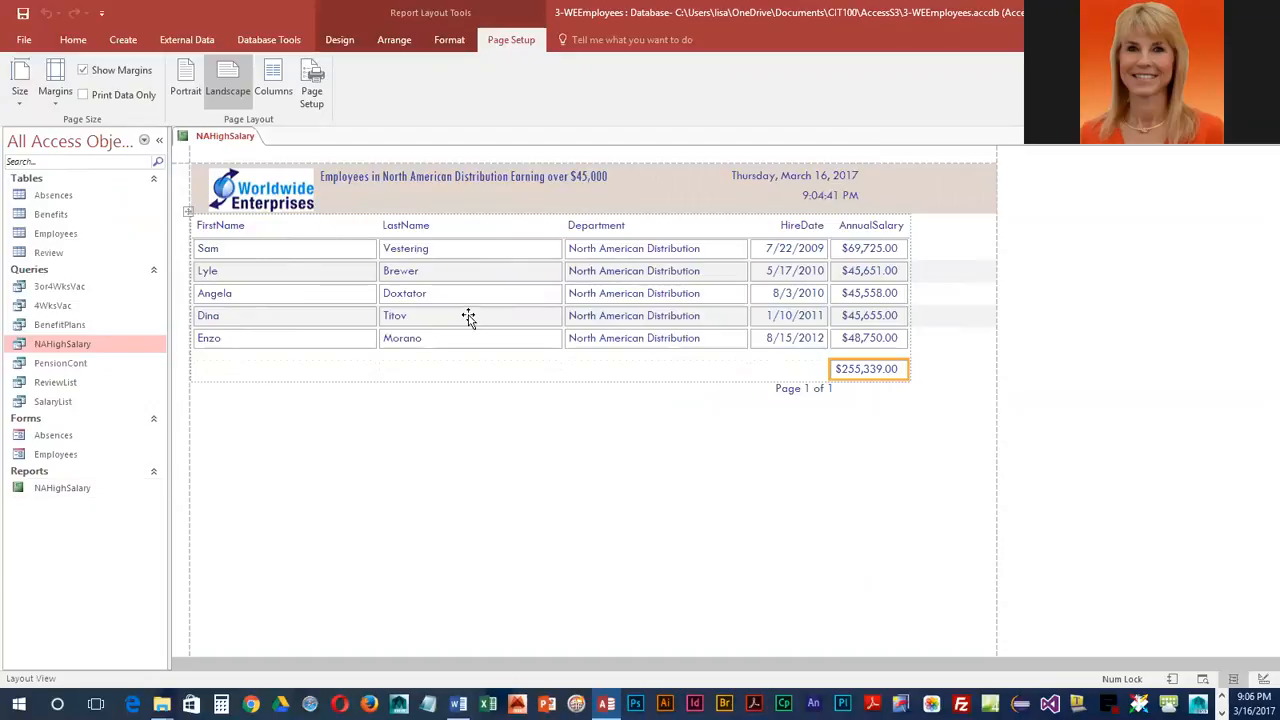
Step: Check the NAHighSalary report's page layout in Print Preview and return to Layout View
right_click(230, 141)
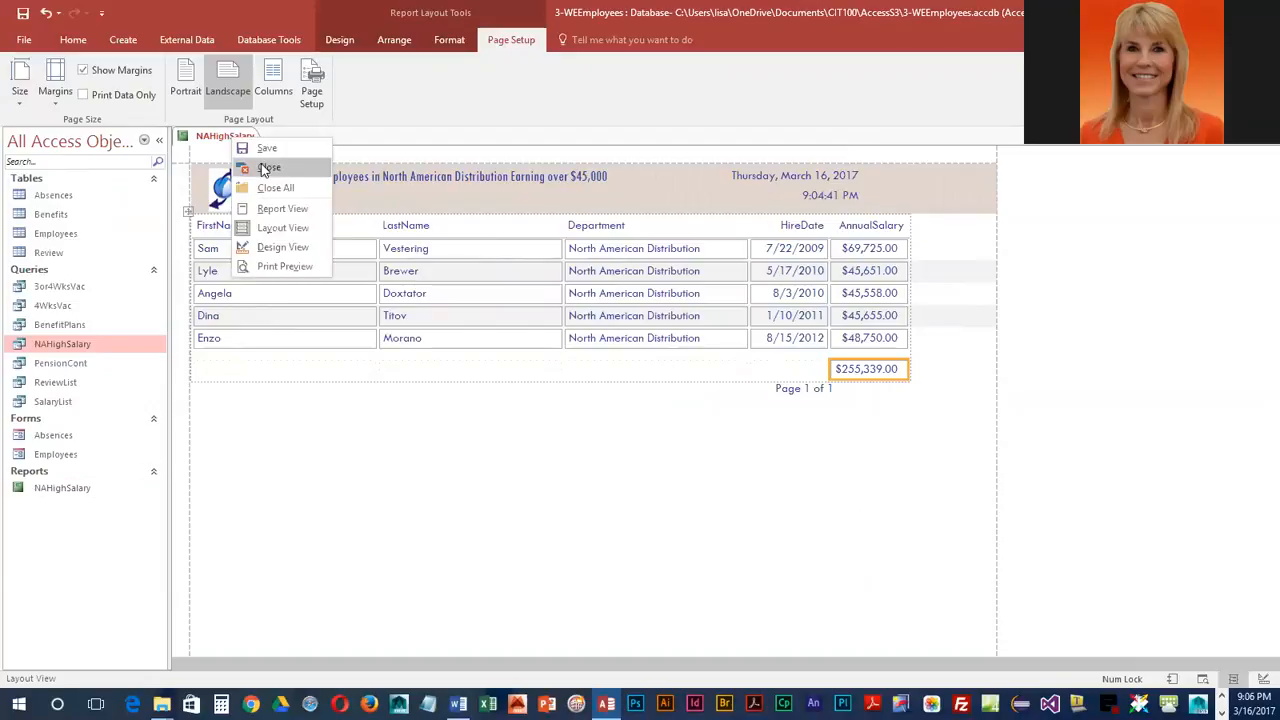
left_click(230, 137)
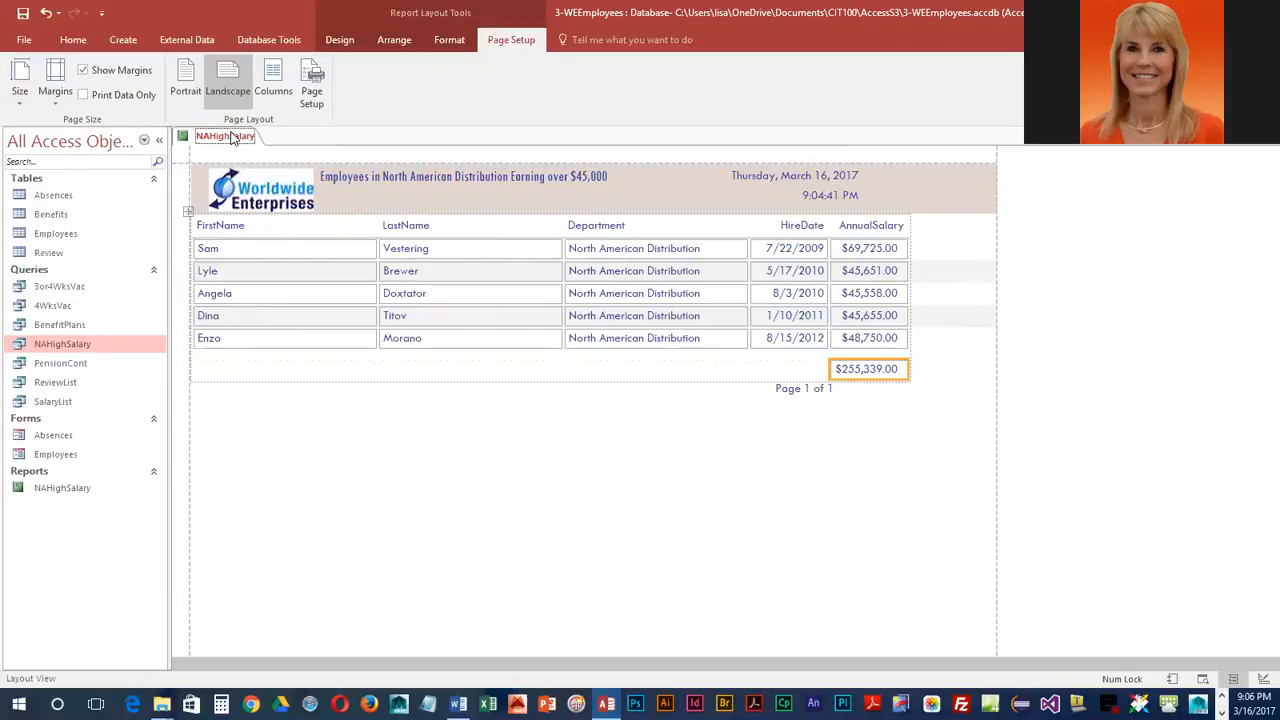
left_click(343, 42)
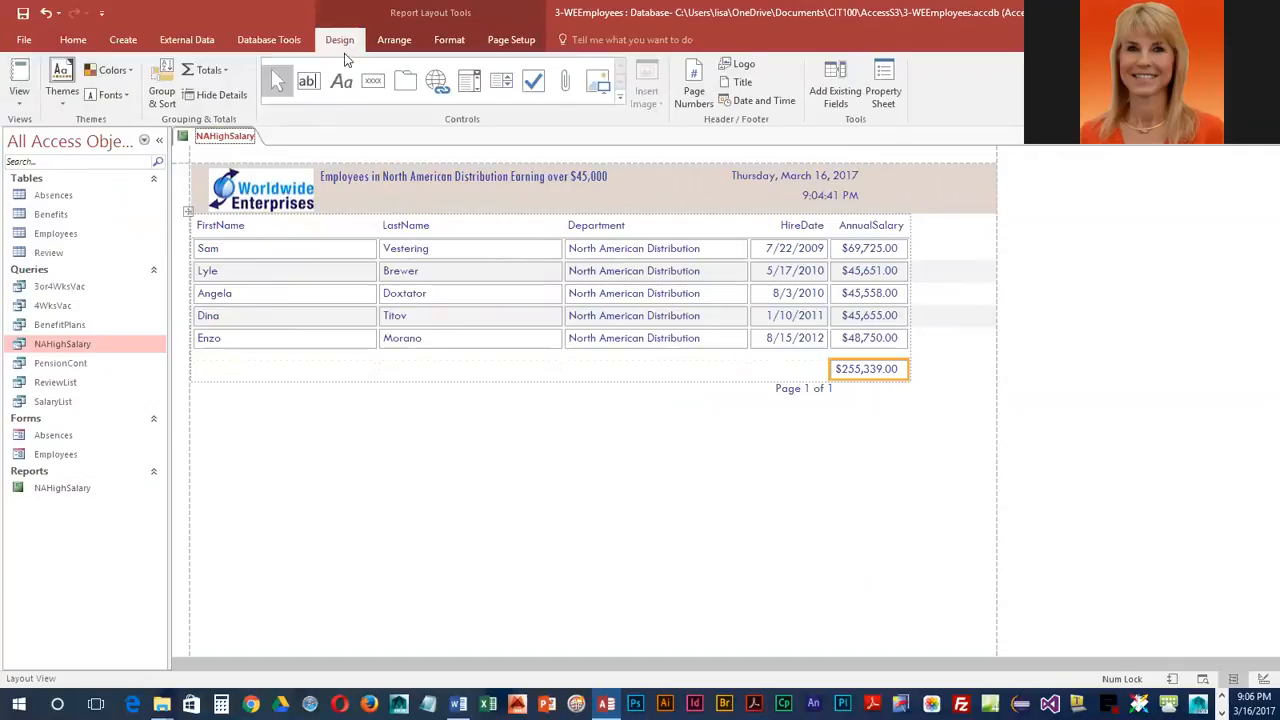
left_click(21, 98)
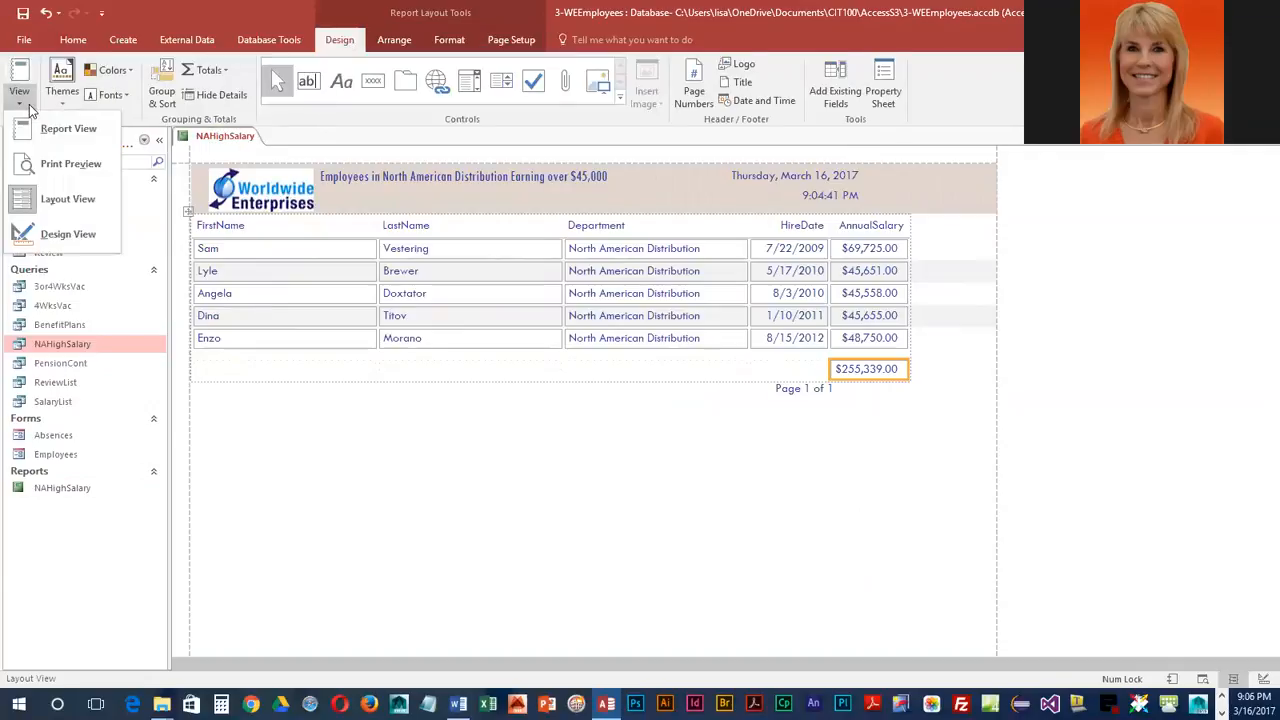
left_click(73, 166)
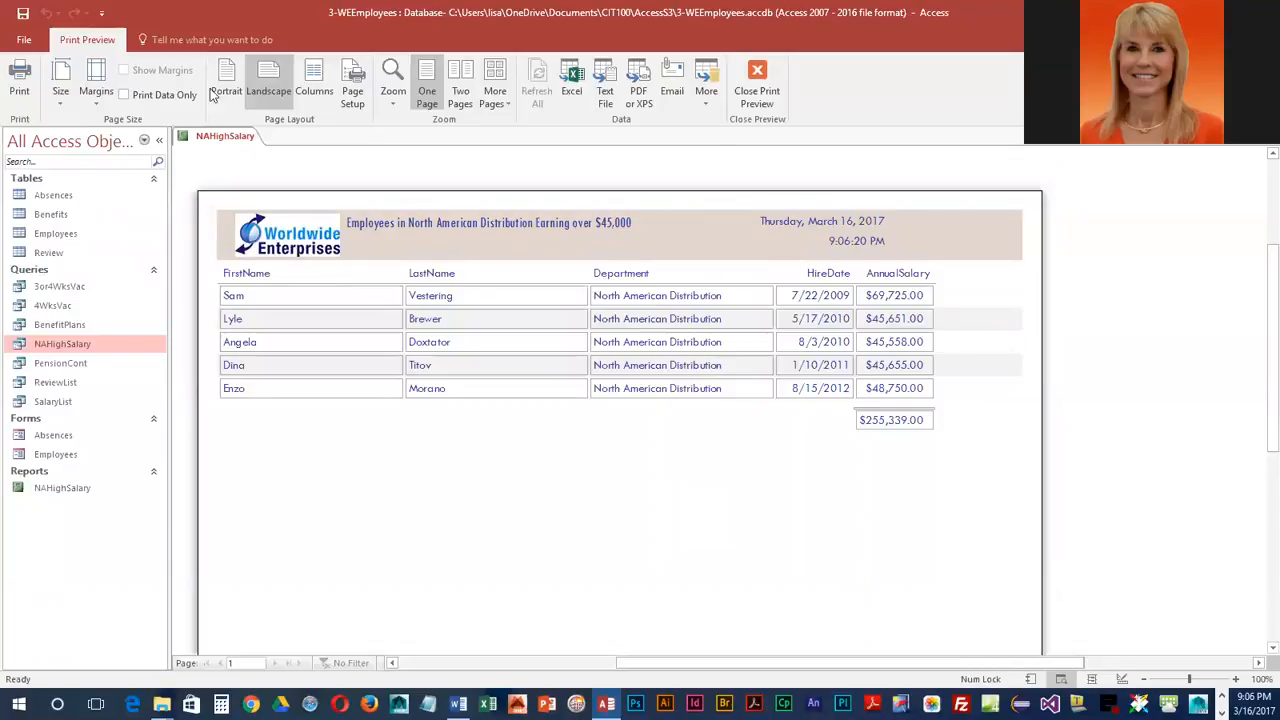
left_click(757, 90)
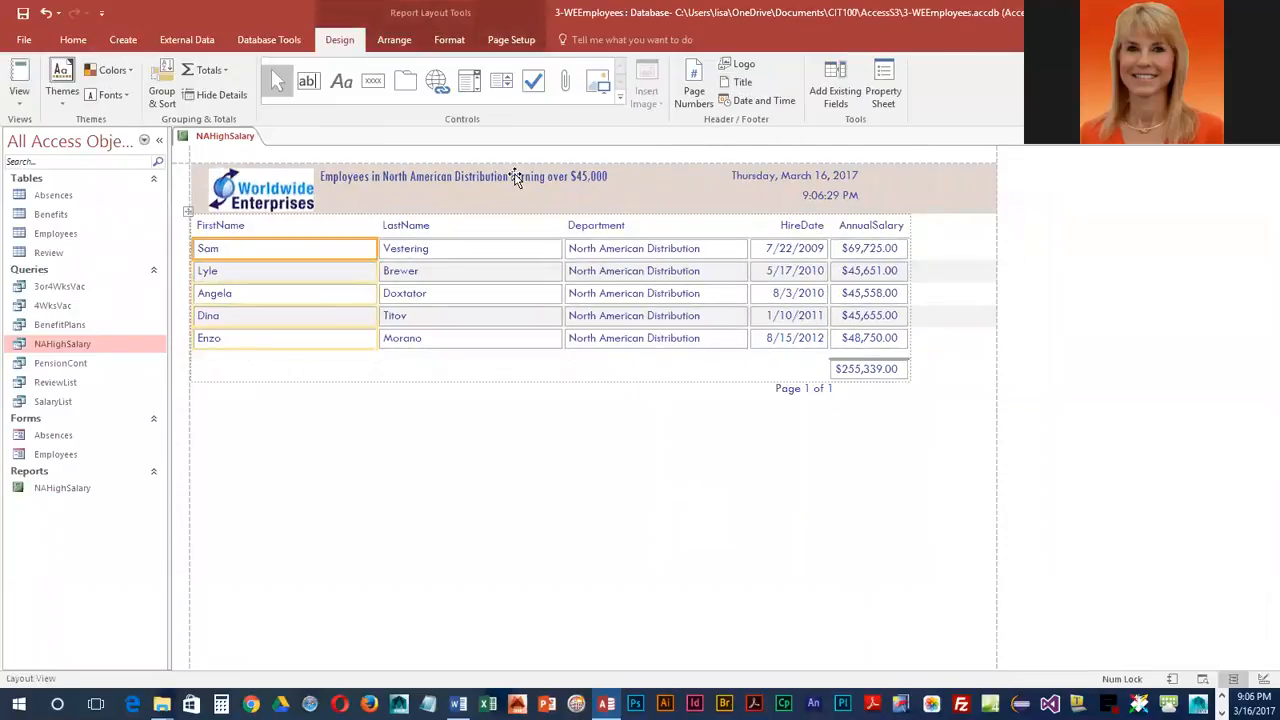
Step: Close the NAHighSalary report
right_click(220, 140)
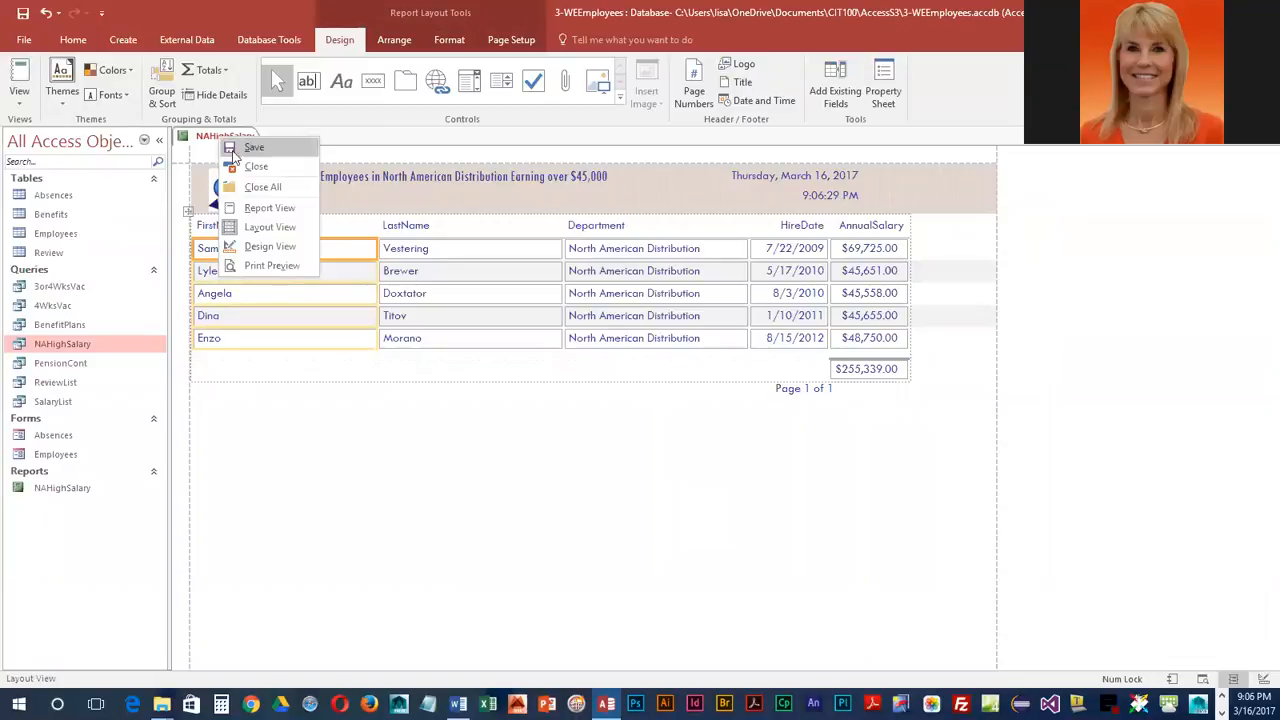